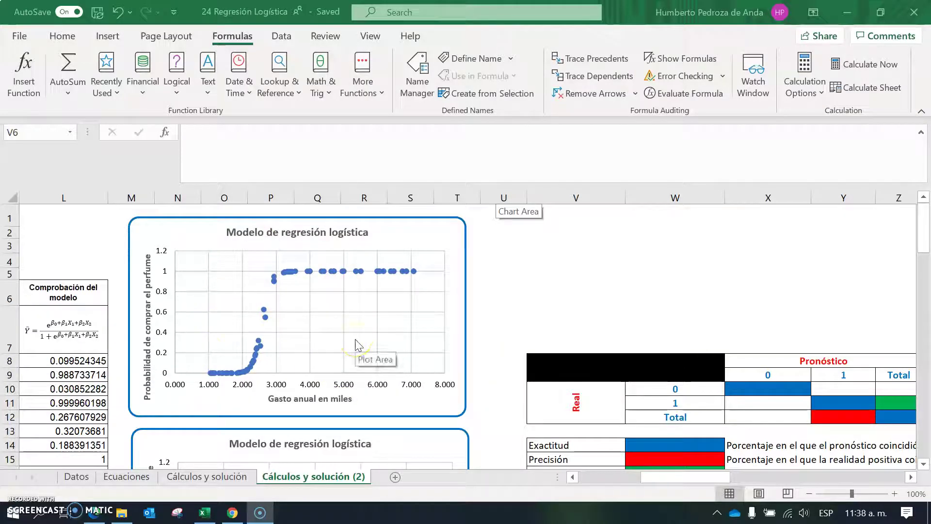
Step: Examine the empty confusion matrix's Real and Pronóstico categories and the Exactitud, Precisión and Sensibilidad rows beneath it
click(179, 320)
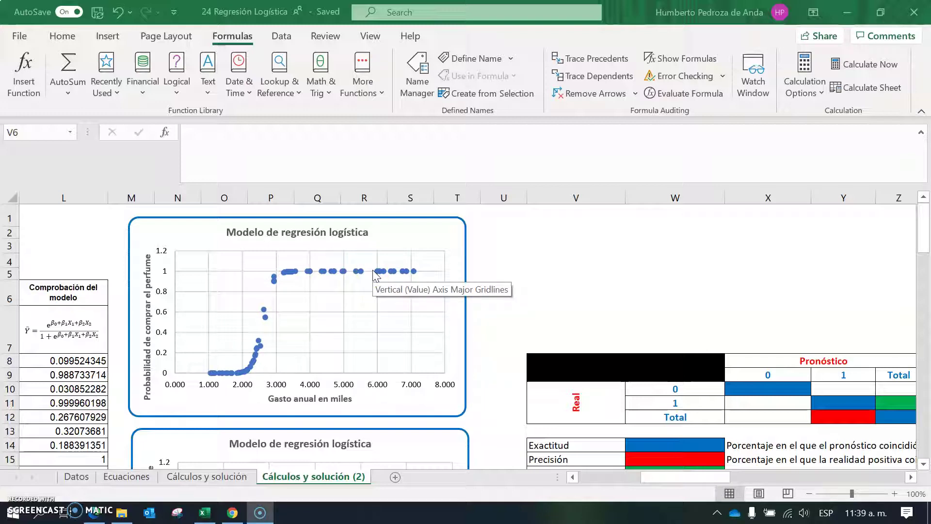
click(541, 274)
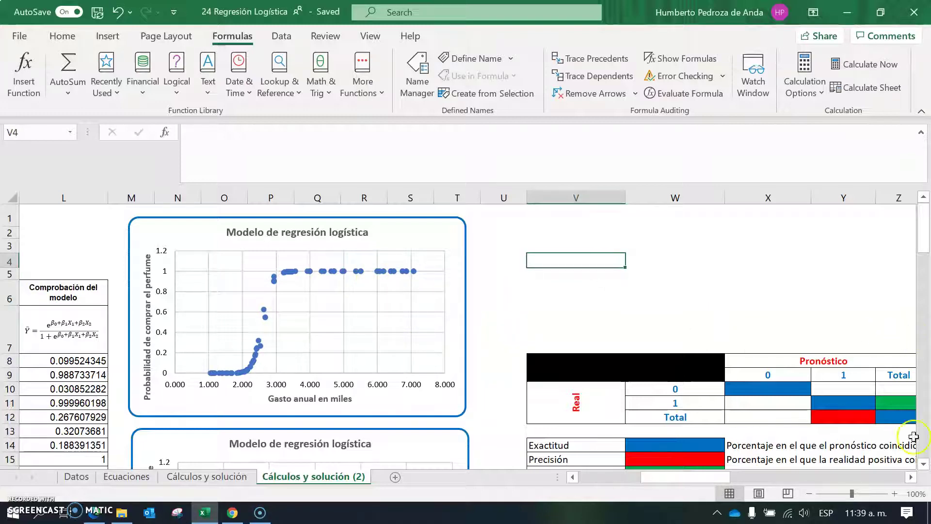
click(912, 477)
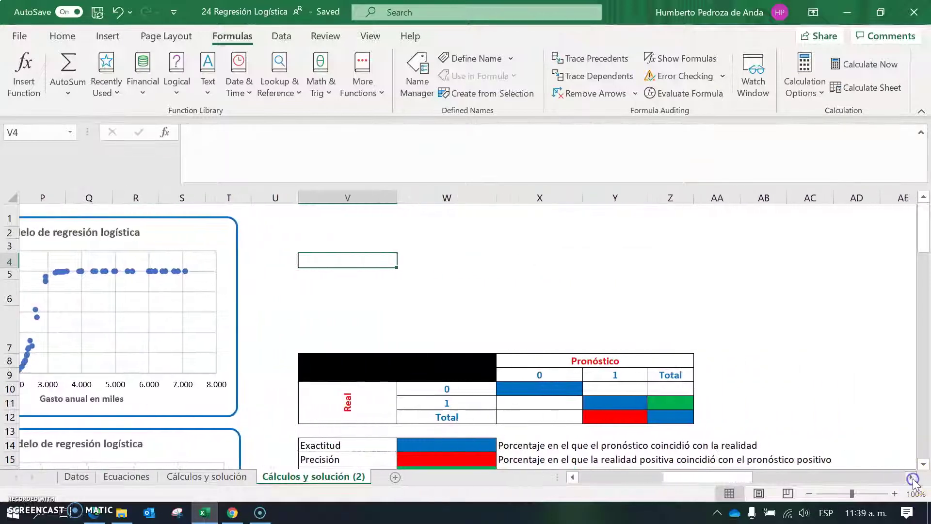
click(923, 465)
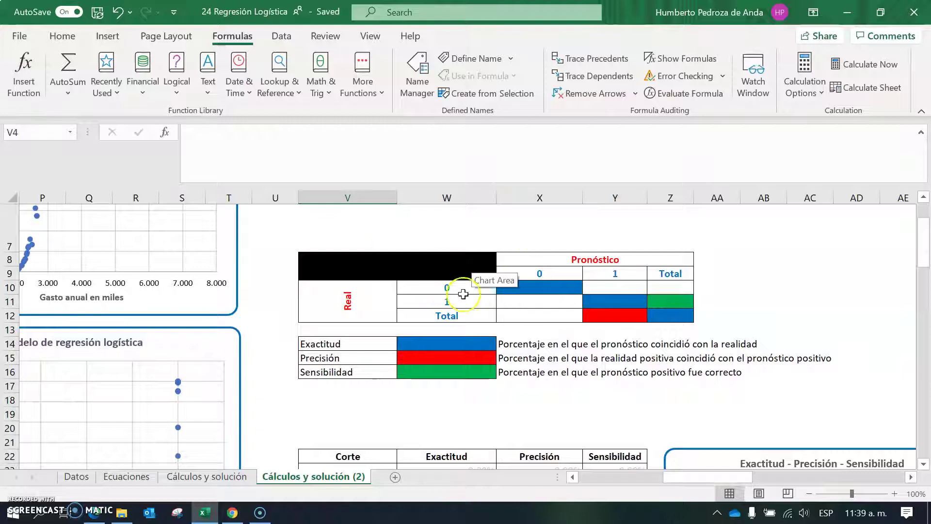
click(541, 399)
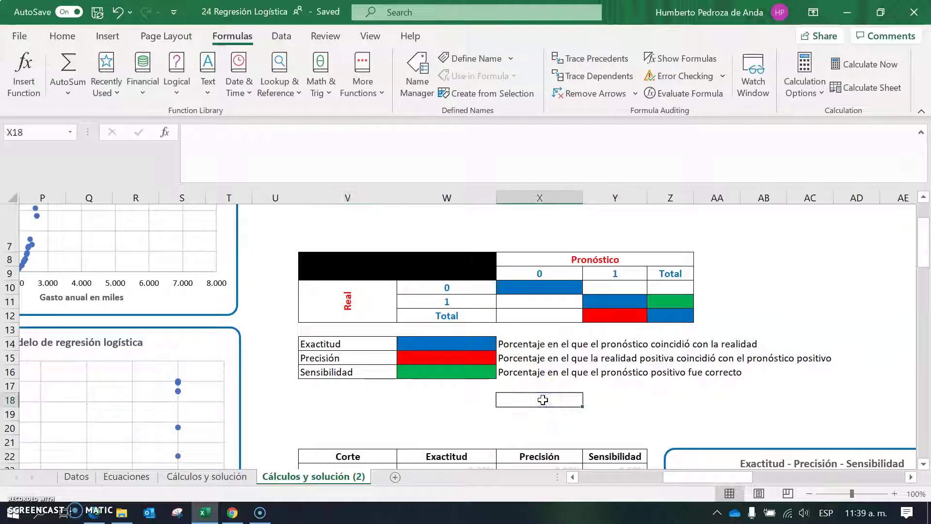
click(545, 277)
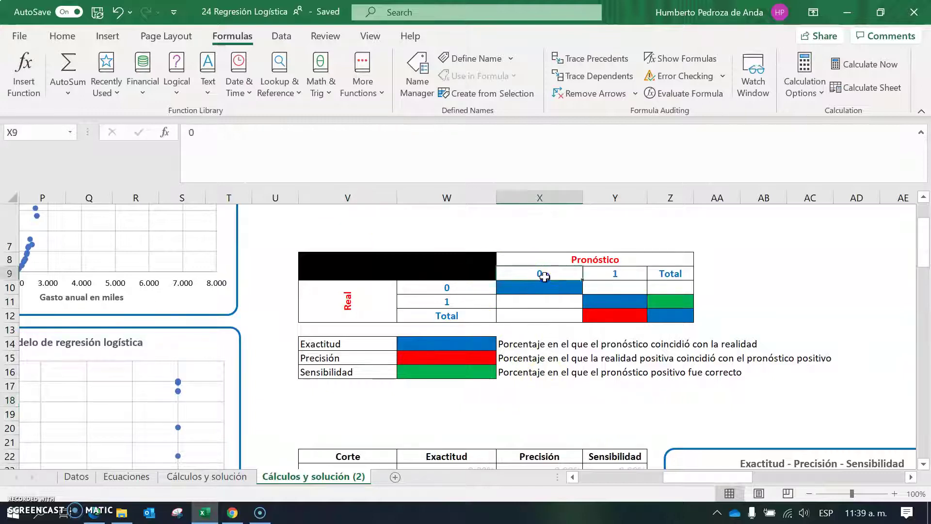
click(610, 274)
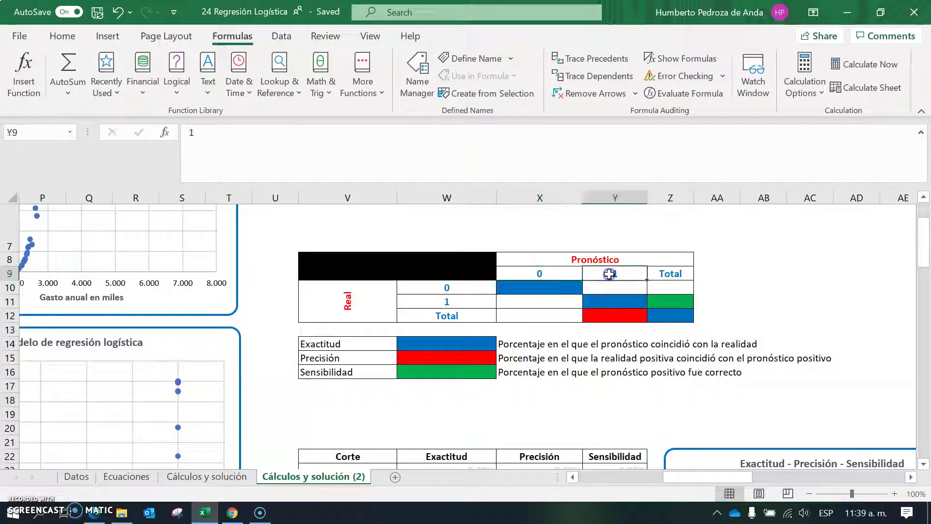
click(432, 289)
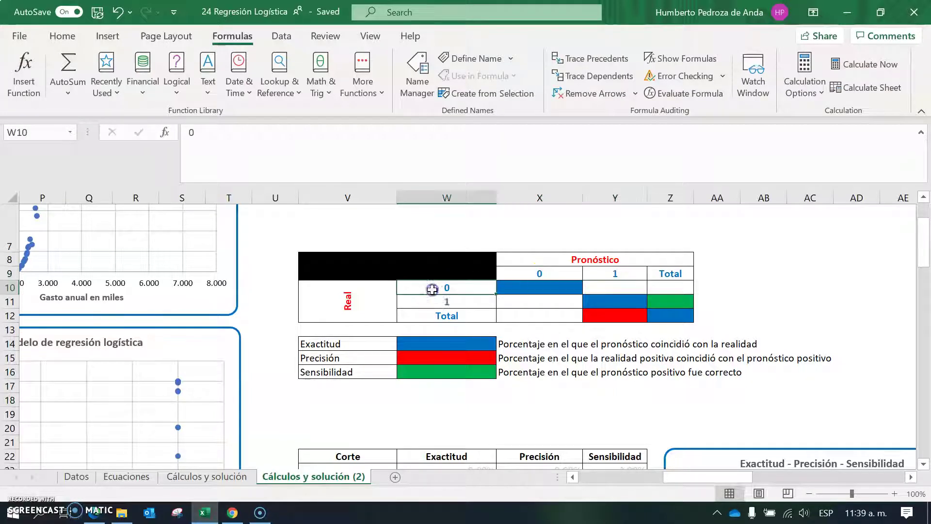
click(439, 305)
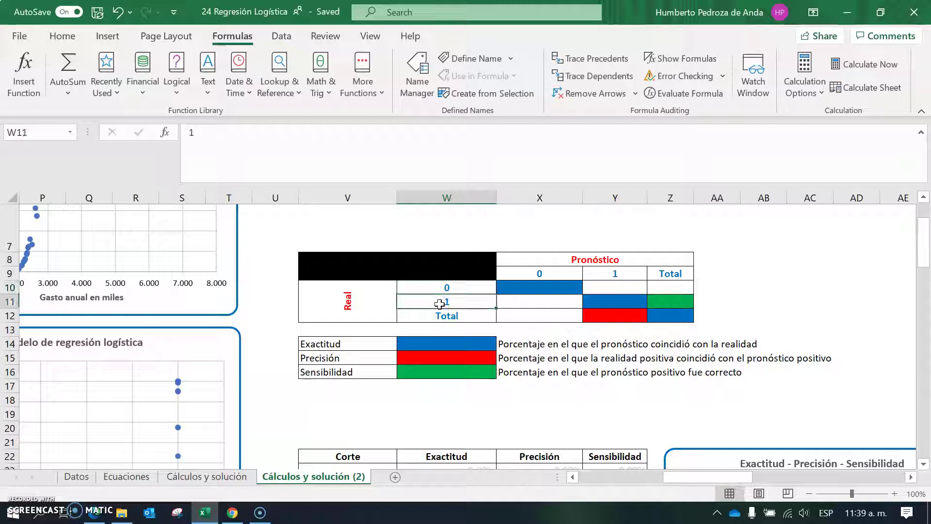
click(421, 245)
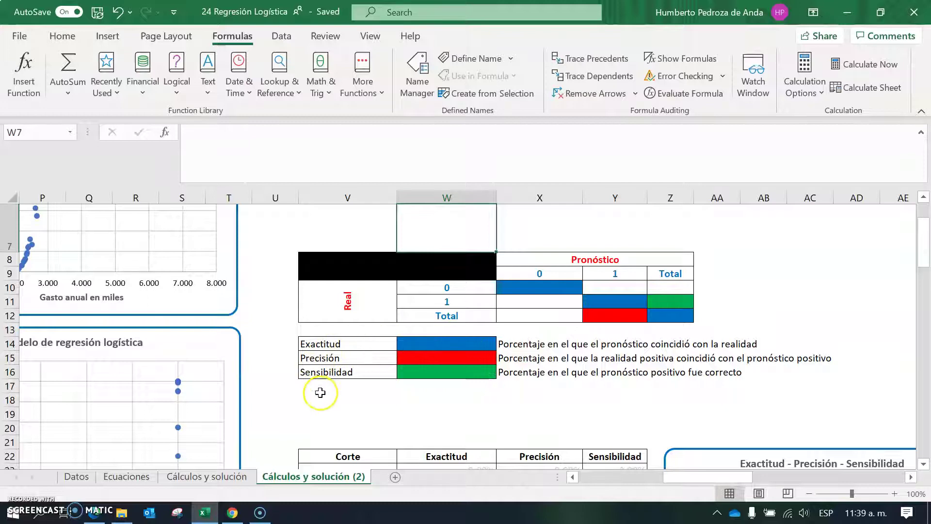
click(310, 344)
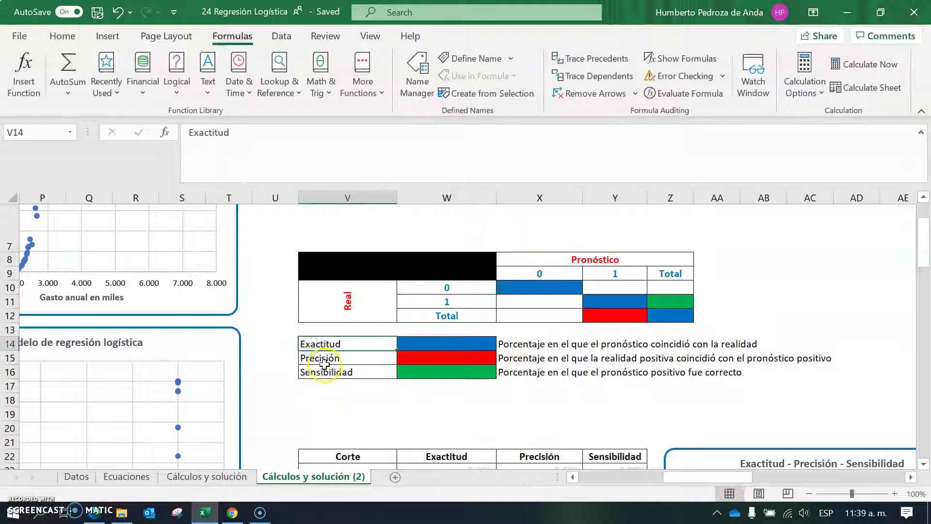
click(322, 361)
click(321, 372)
click(330, 399)
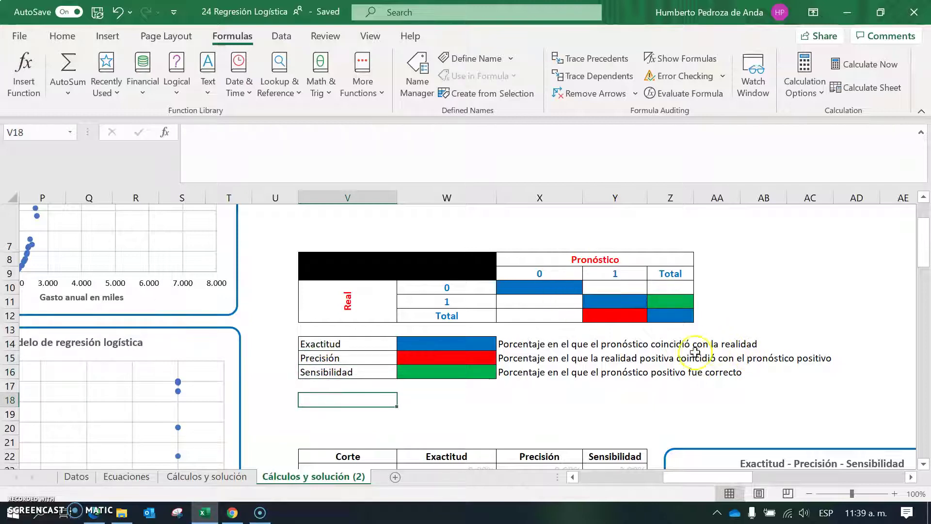
Step: Name the perfume purchase values in B8:B107 as the range "real"
drag(684, 480, 561, 476)
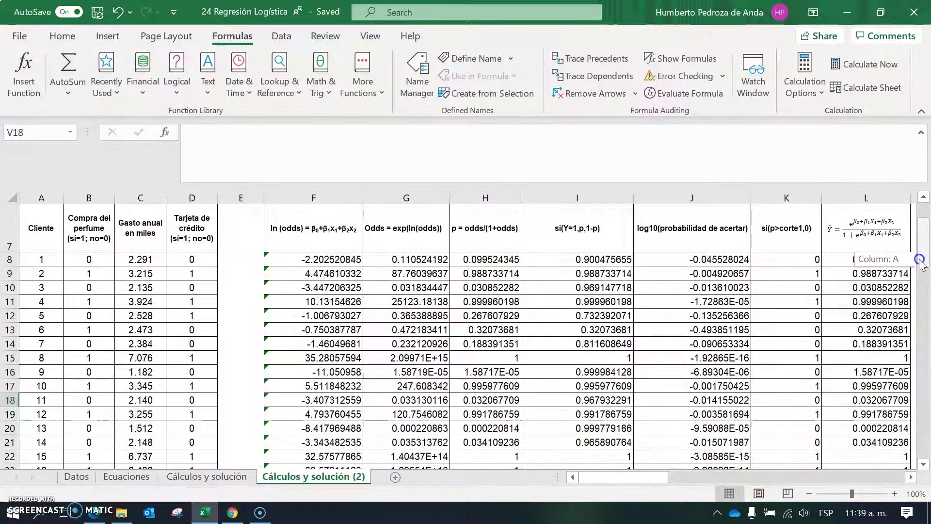
scroll(883, 260, up, 2)
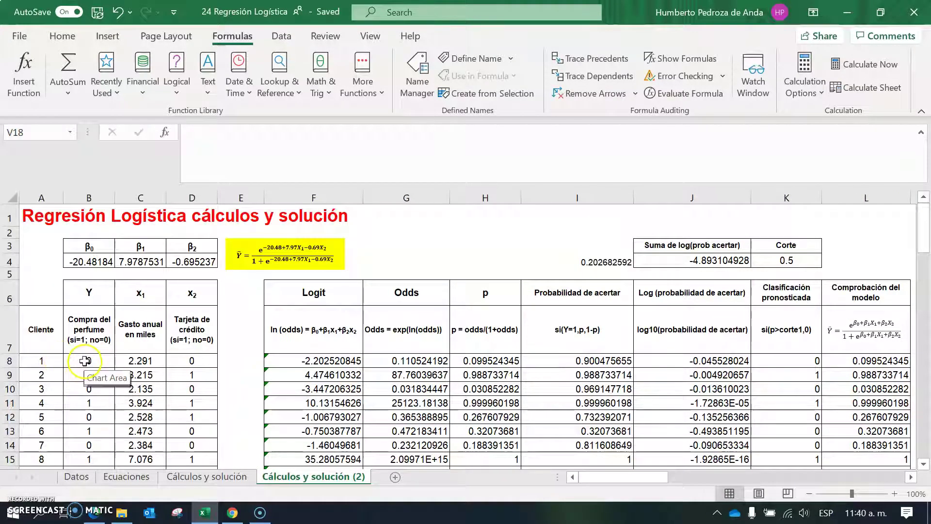
click(86, 361)
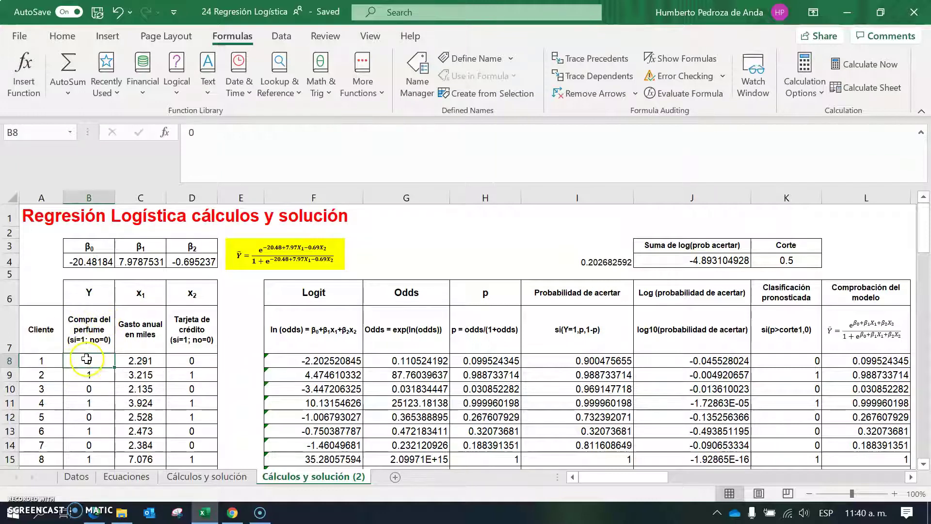
drag(86, 359, 92, 441)
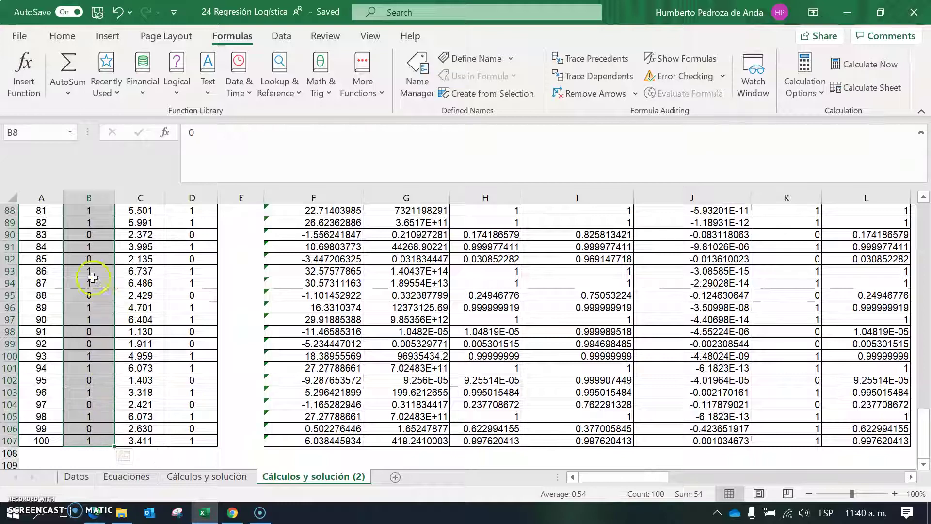
click(25, 136)
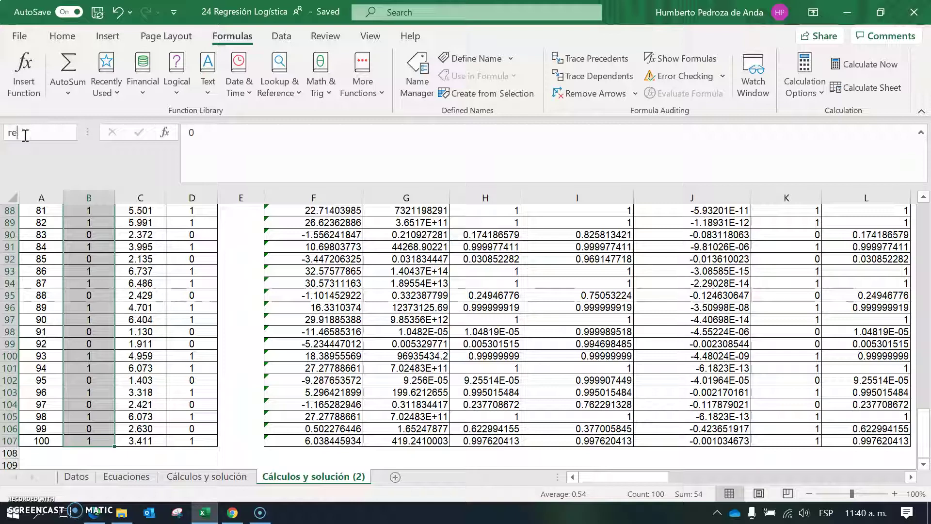
text(real)
key(Return)
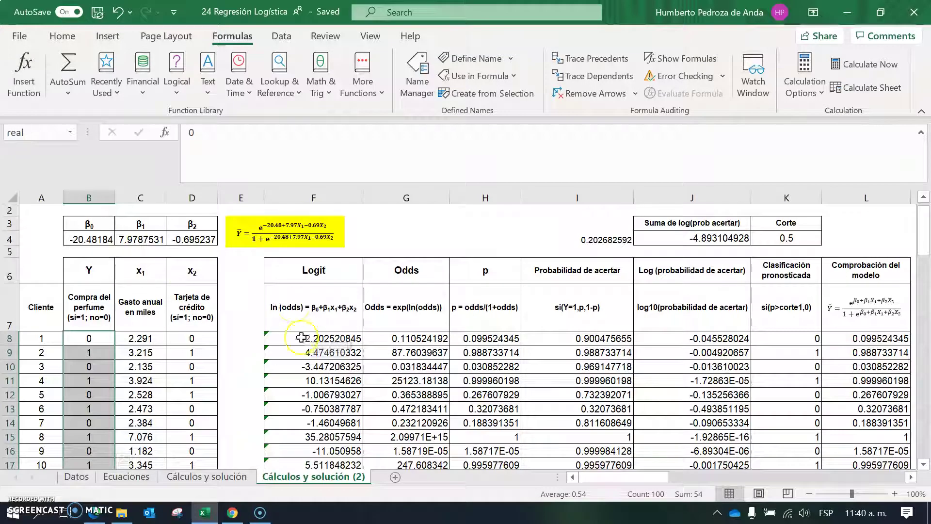
Step: Name the predicted classification values in K8:K107 as the range "pronostico"
click(241, 345)
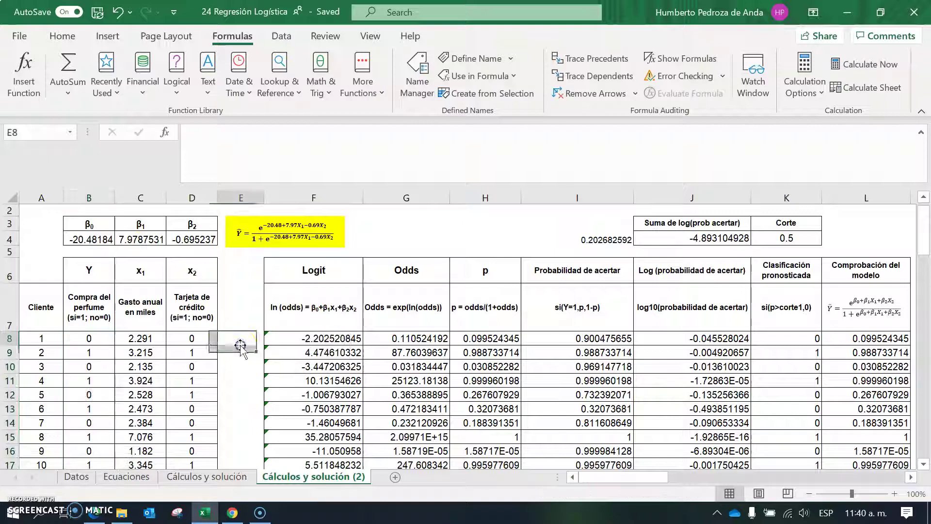
click(463, 341)
key(Right)
key(Right)
key(Right)
key(Right)
key(Right)
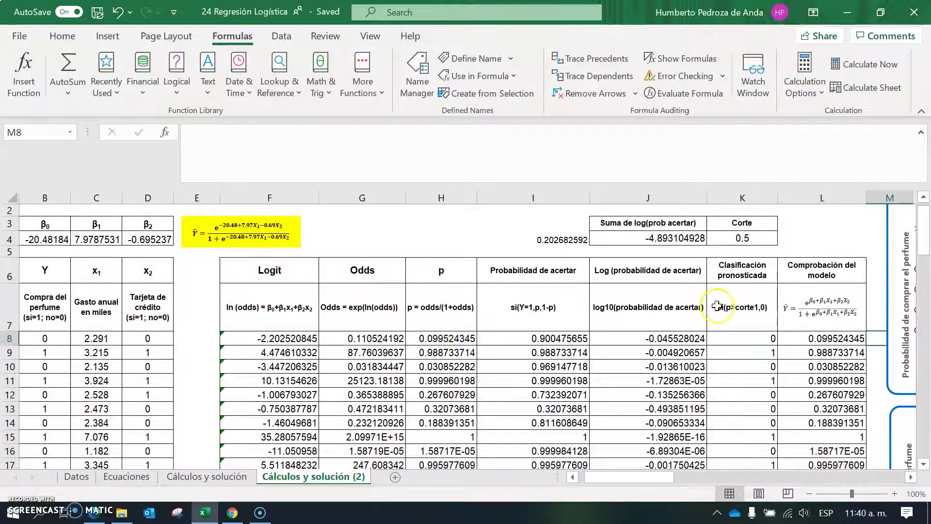
click(738, 339)
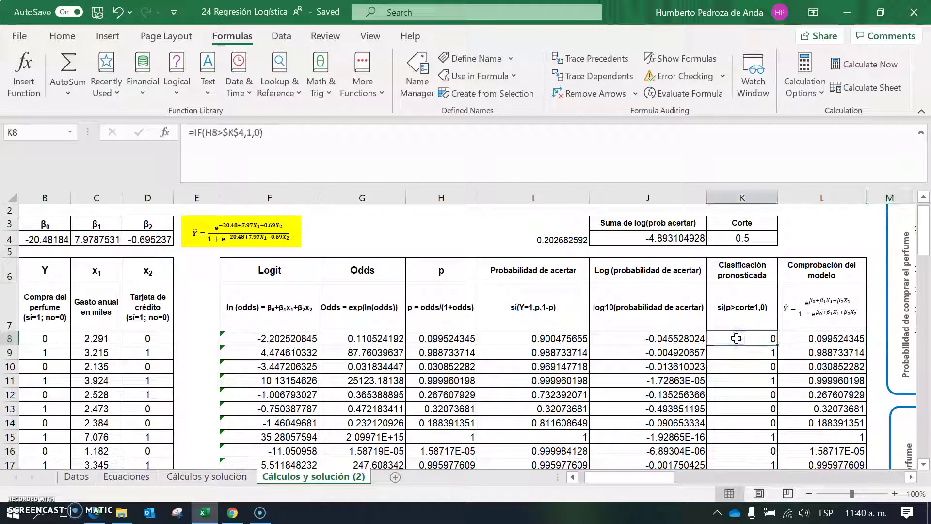
drag(737, 343, 755, 441)
click(25, 134)
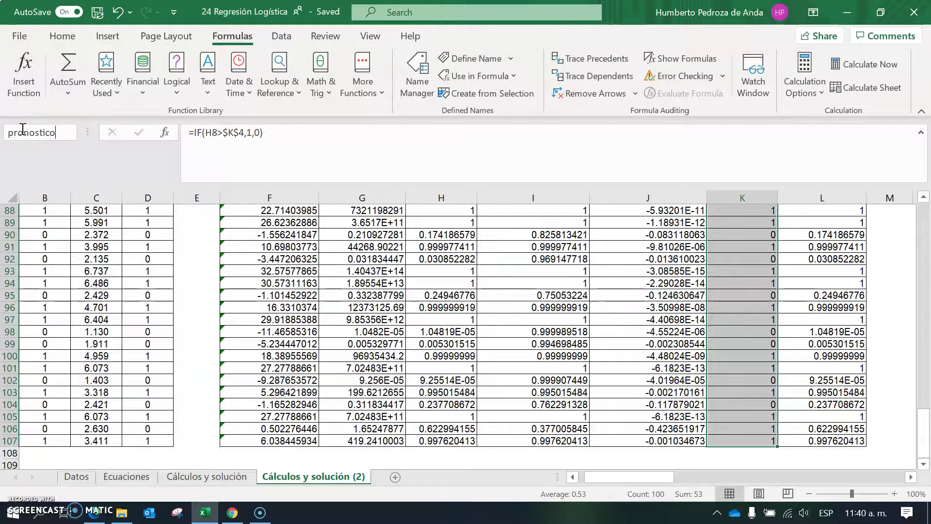
key(Return)
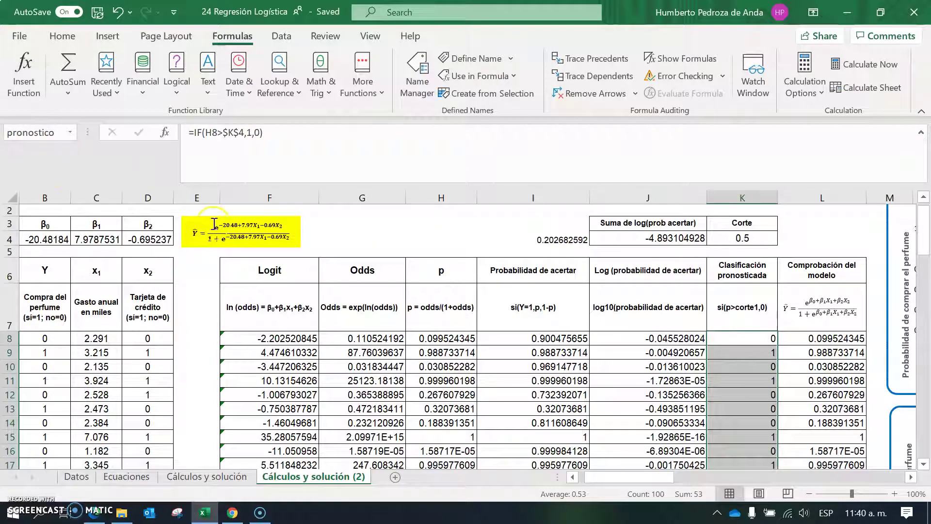
Step: Enter =COUNTIFS(real,W10,pronostico,X9) in X10 of the confusion matrix to count actual 0 cases predicted as 0
click(414, 309)
key(Right)
key(Right)
key(Right)
key(Right)
key(Right)
key(Right)
key(Right)
key(Right)
key(Right)
key(Right)
key(Right)
key(Right)
key(Right)
key(Right)
key(Right)
key(Right)
key(Right)
key(Right)
key(Right)
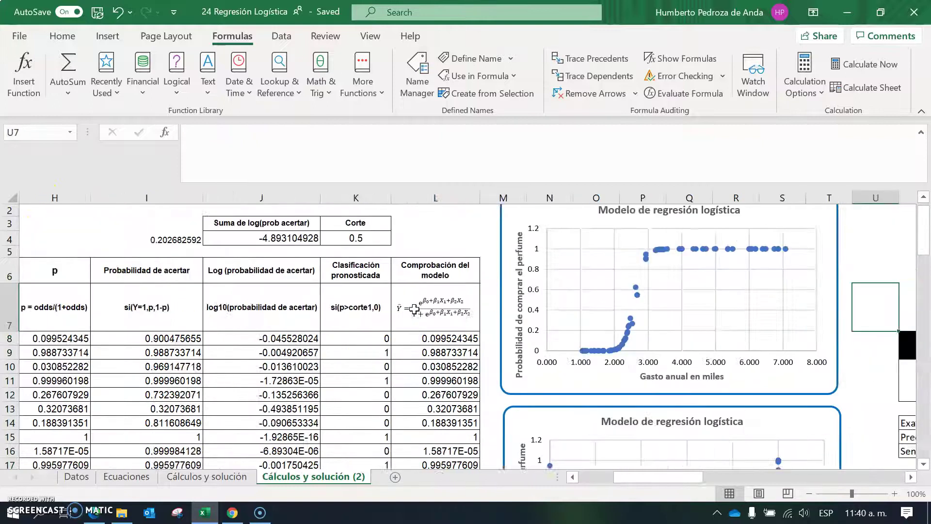
key(Down)
key(Down)
key(Down)
key(Down)
key(Down)
key(Down)
key(Down)
key(Down)
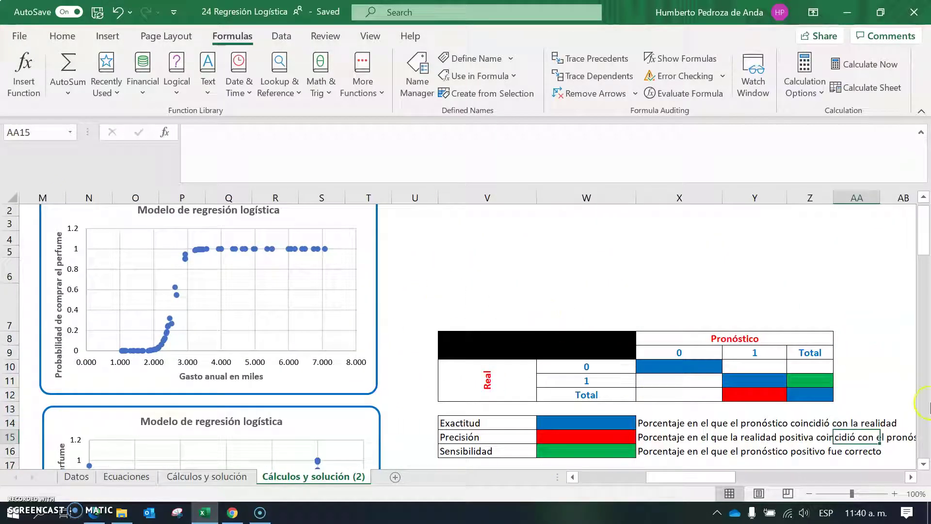
click(925, 464)
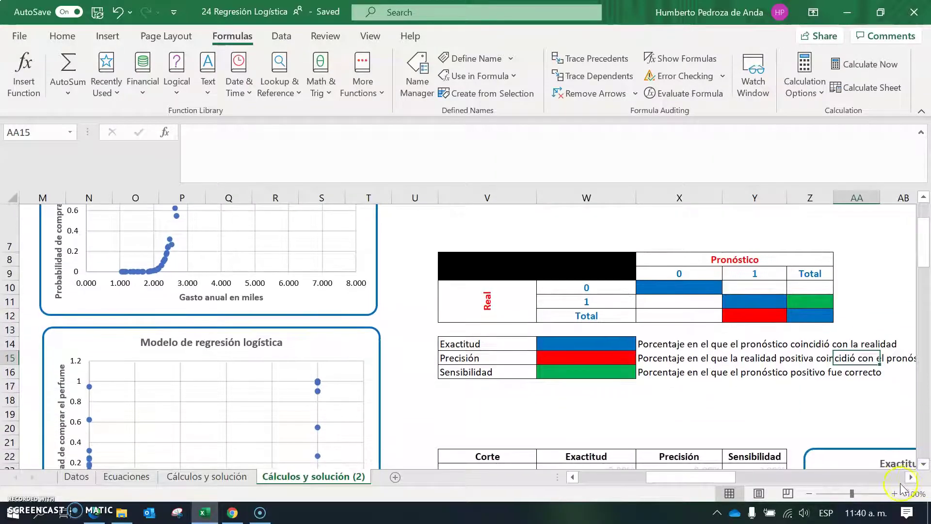
click(911, 477)
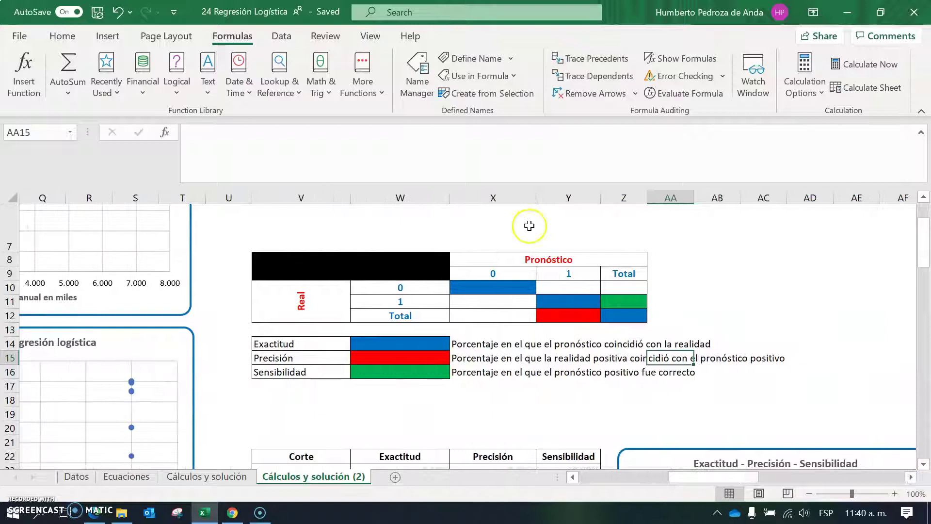
click(498, 287)
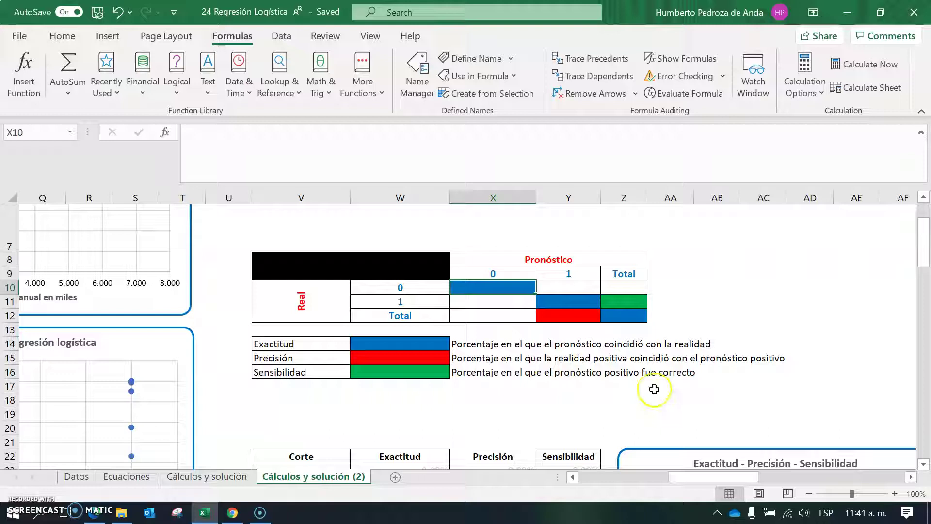
text(=)
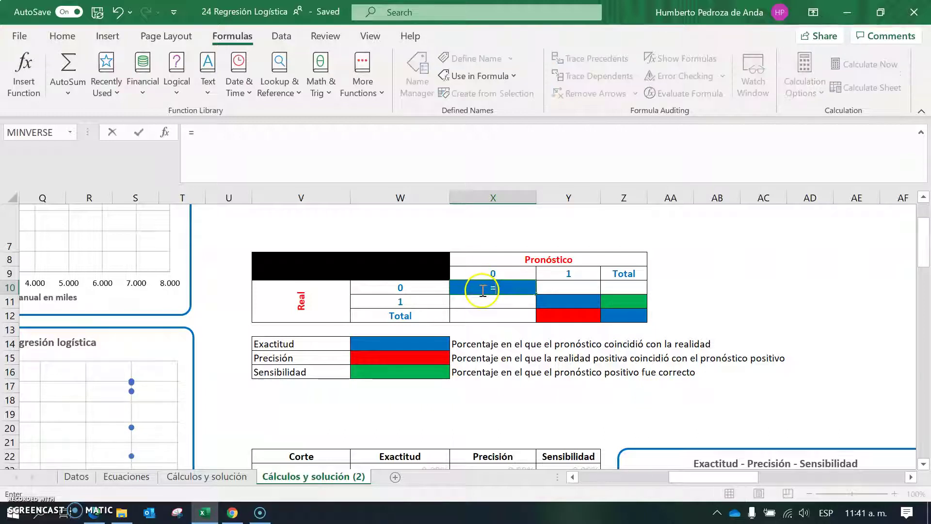
click(206, 134)
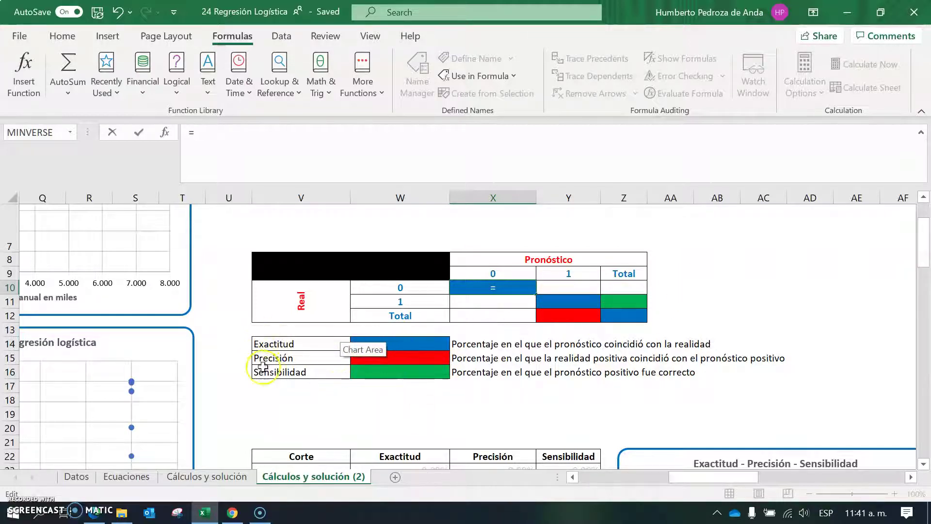
click(222, 138)
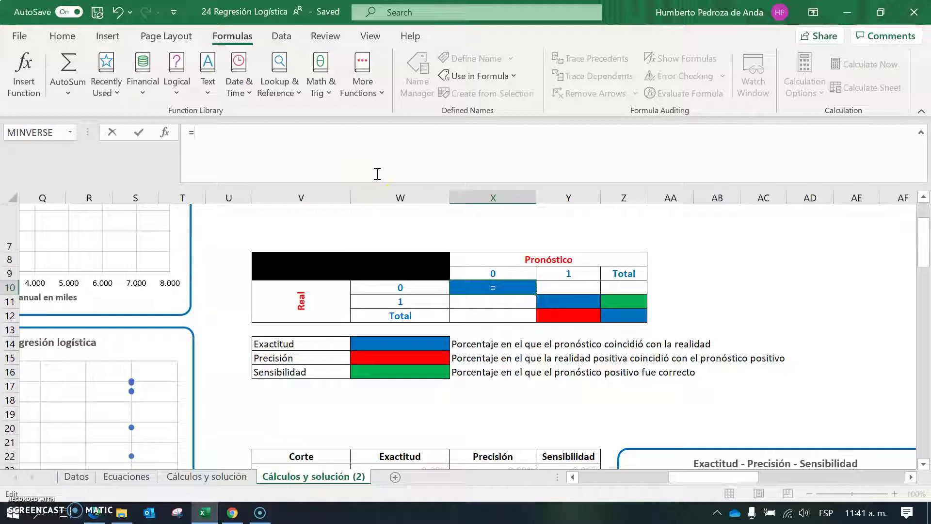
text(count)
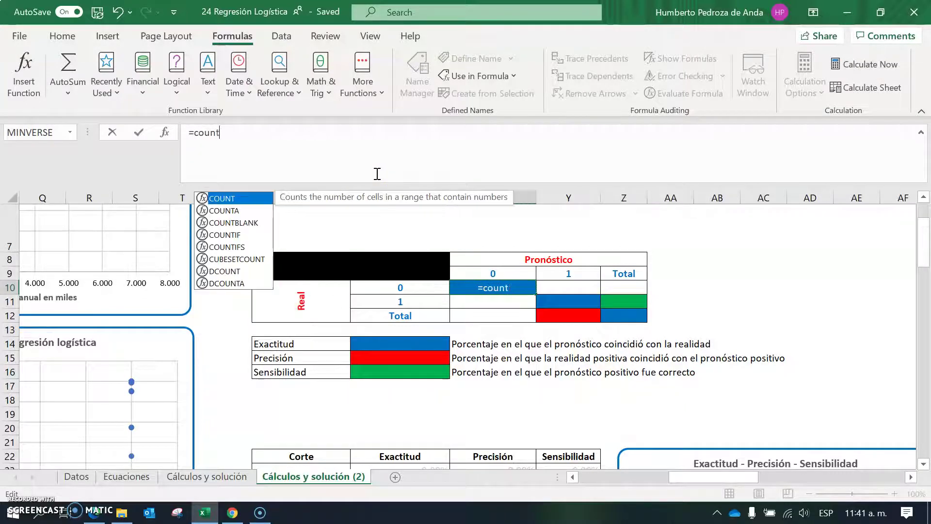
text(ifs()
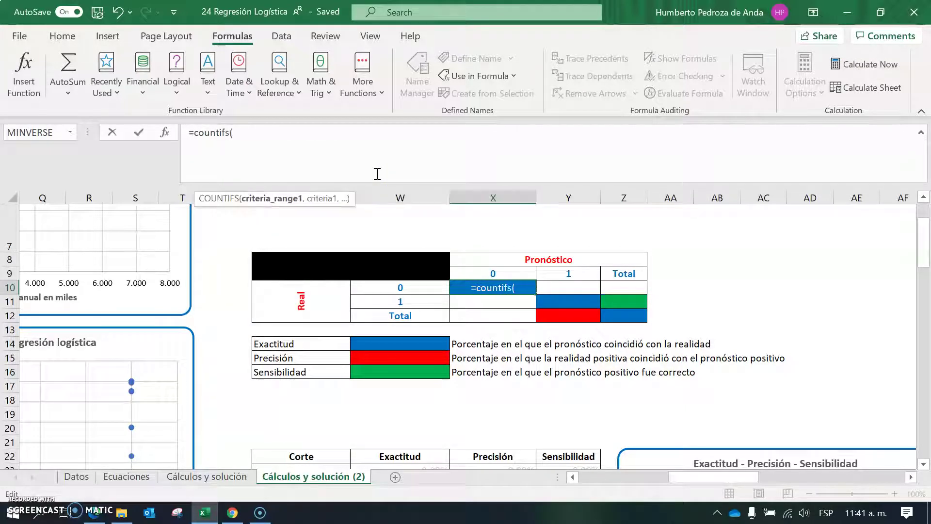
text(real)
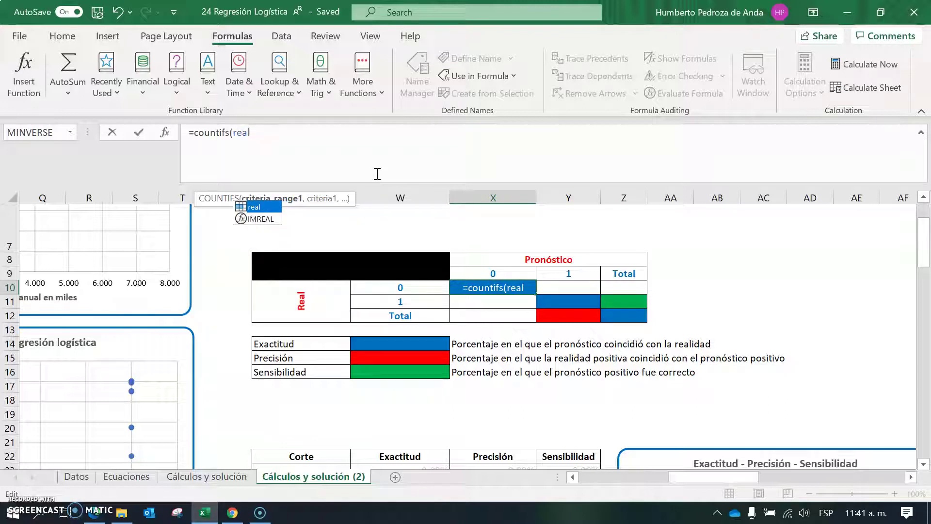
text(,)
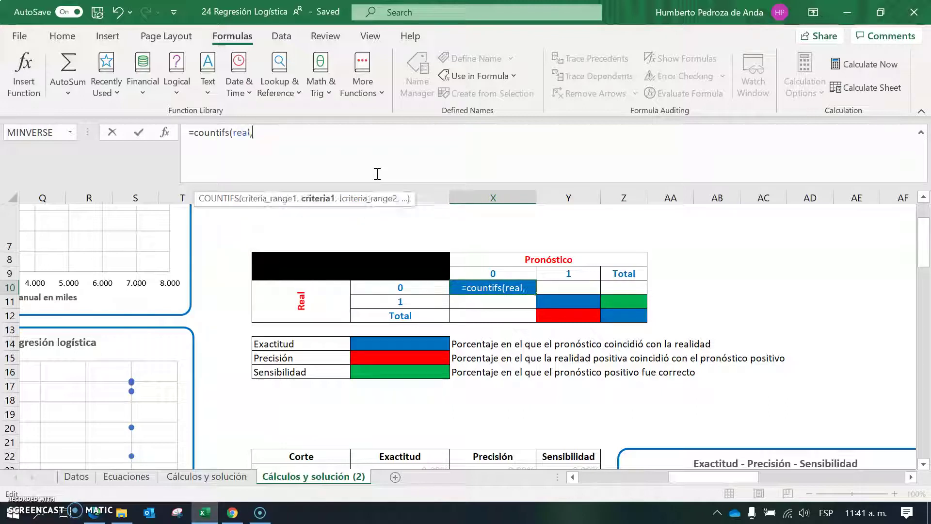
click(399, 291)
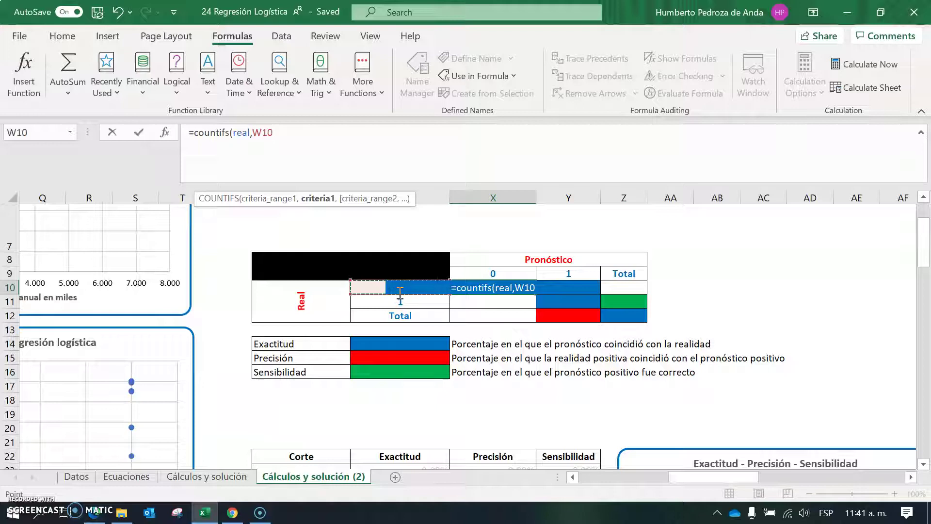
text(,)
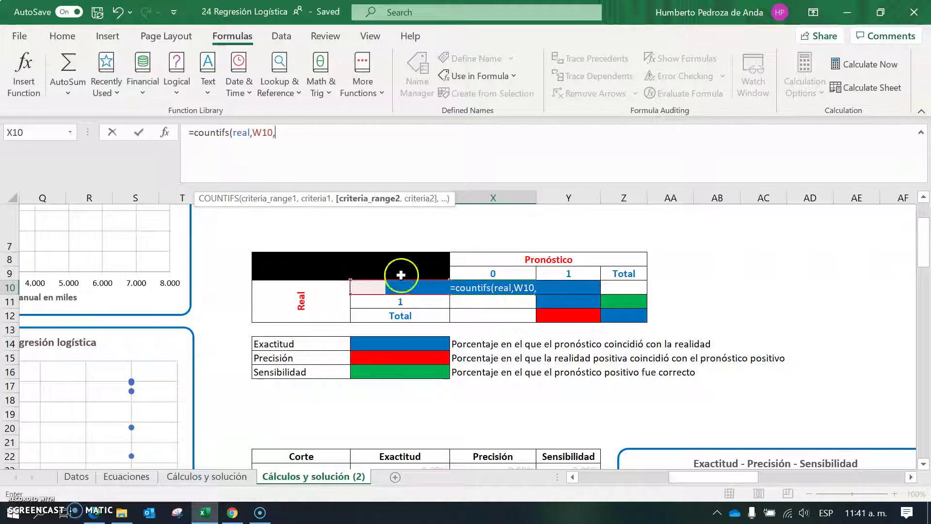
text(pronos)
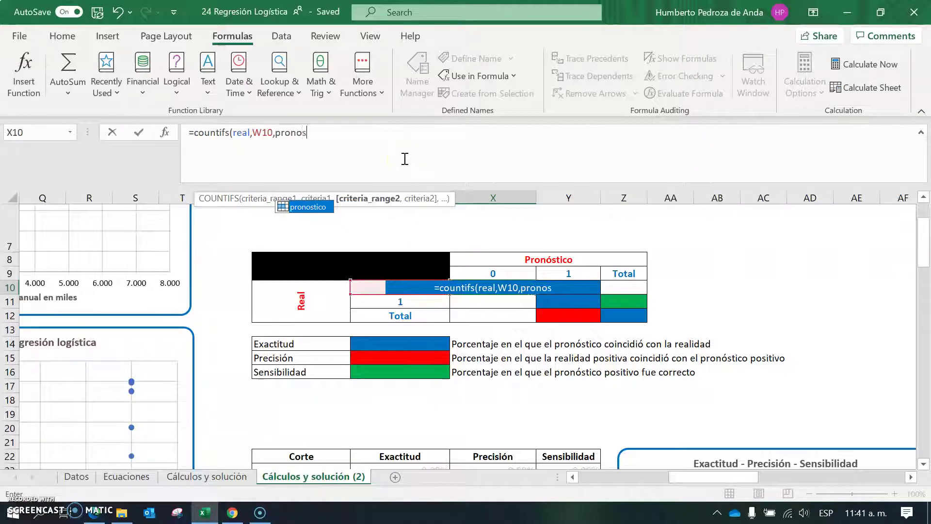
text(tico,)
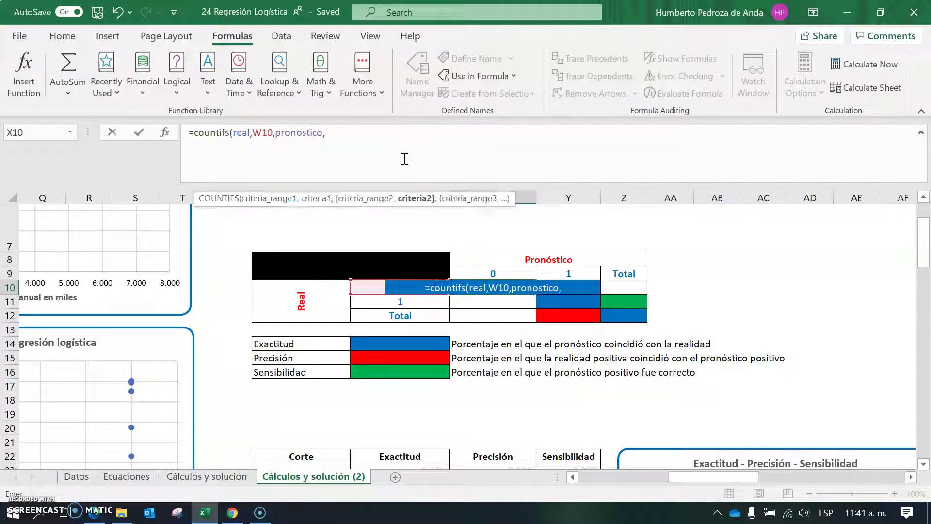
click(493, 274)
text())
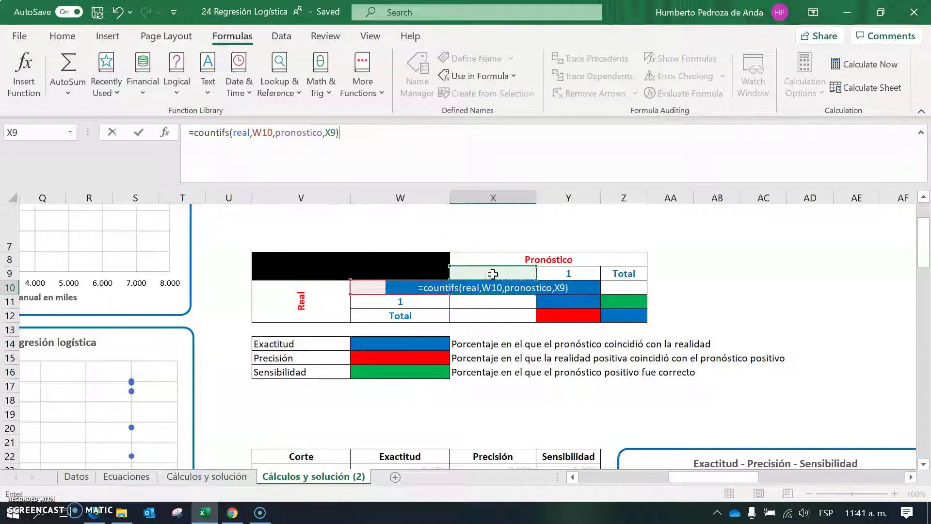
key(Return)
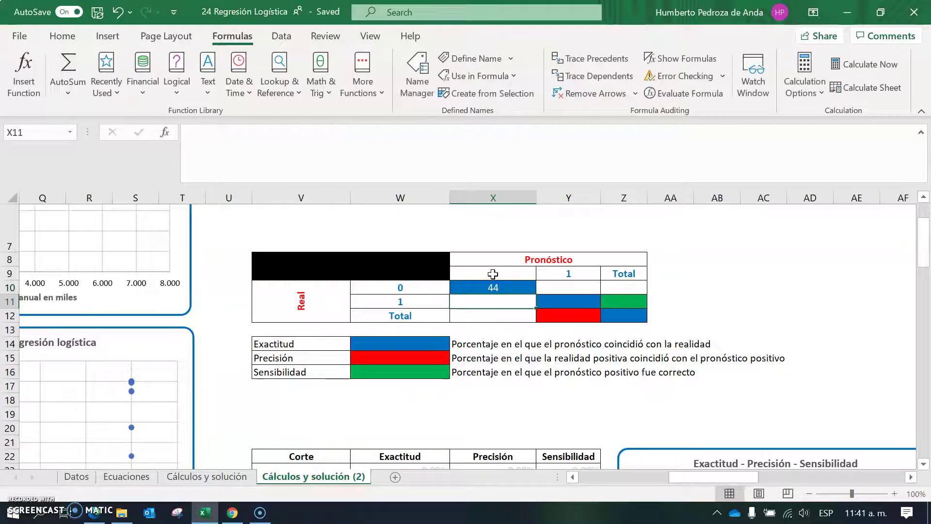
key(Up)
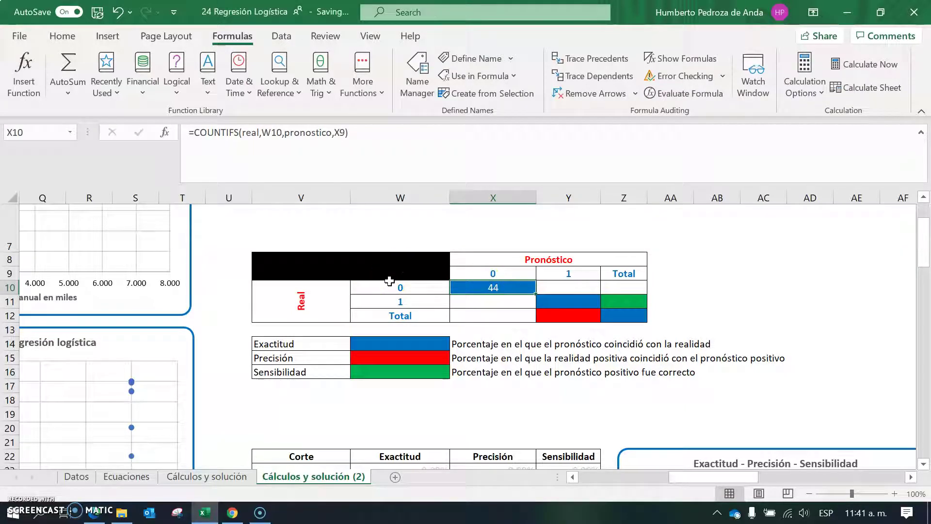
Step: Enter =COUNTIFS(real,W11,pronostico,Y9) in Y11 to count actual 1 cases predicted as 1
click(561, 301)
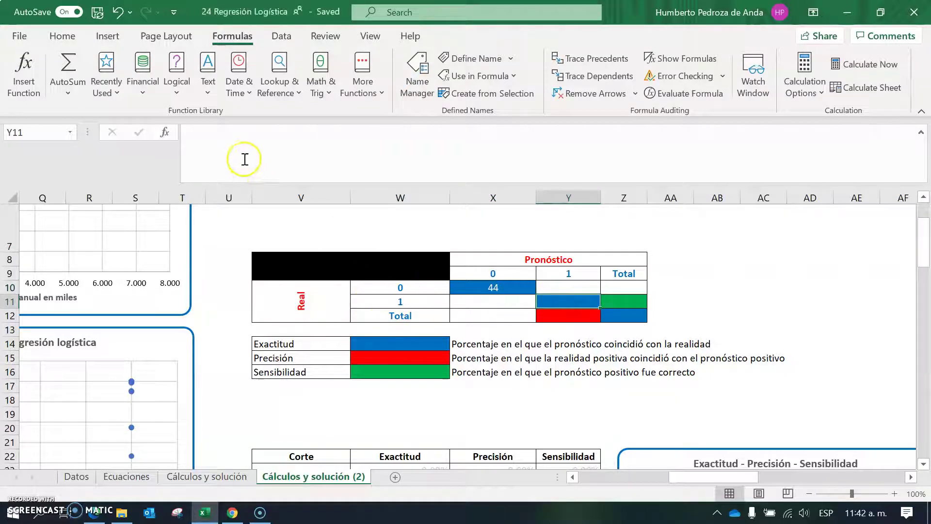
click(239, 150)
text(=)
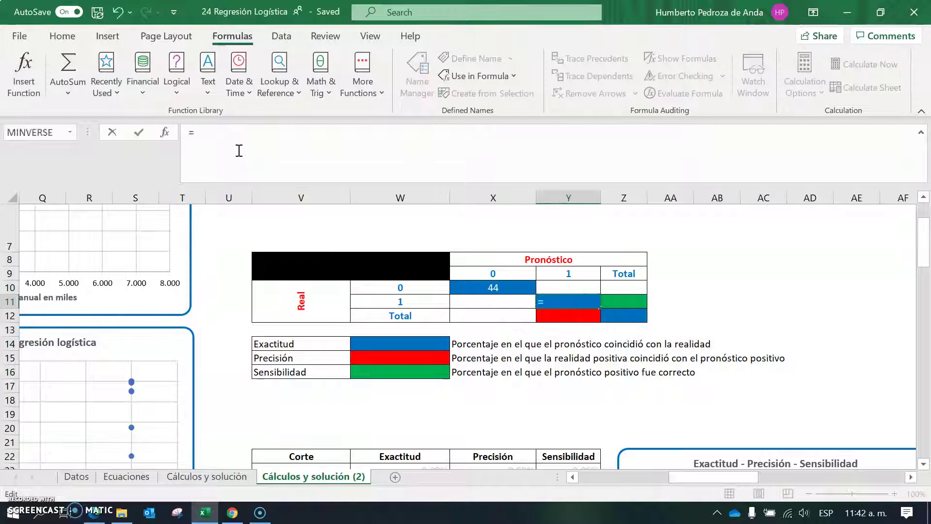
text(countifs)
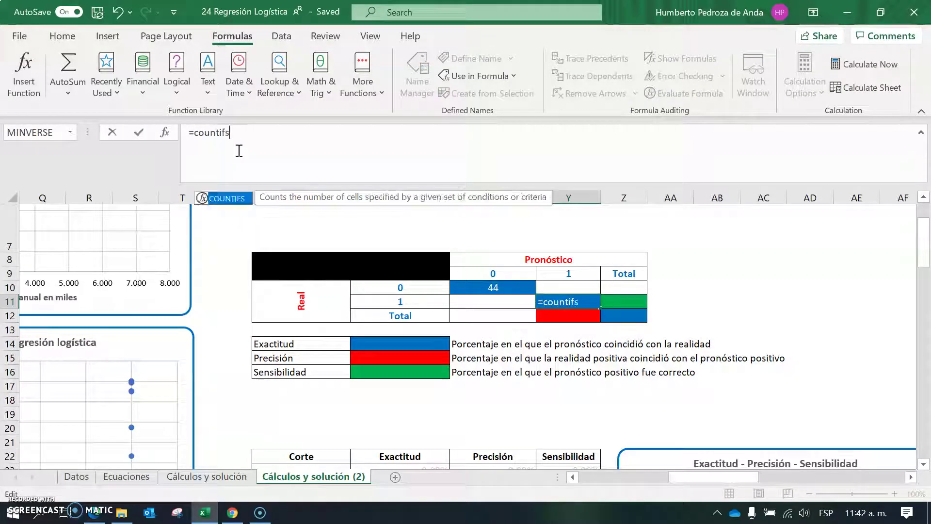
text(()
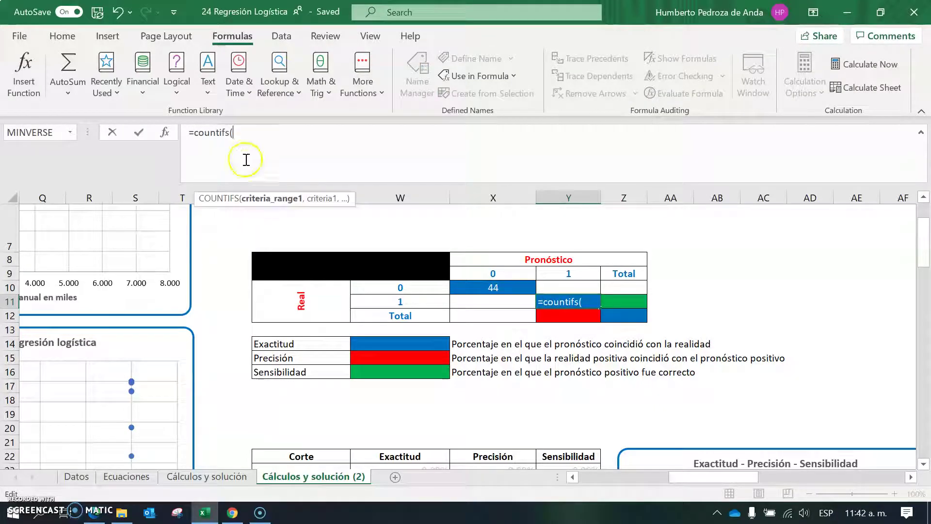
text(re)
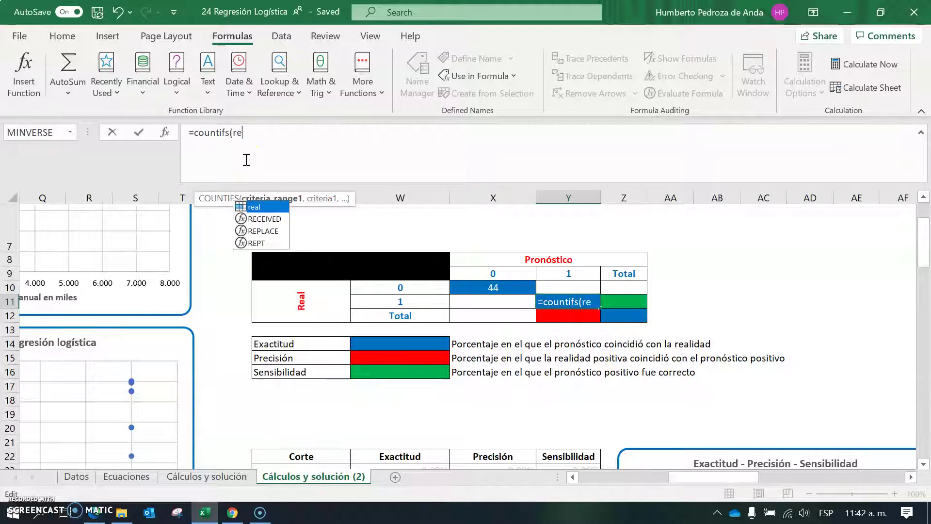
text(al,)
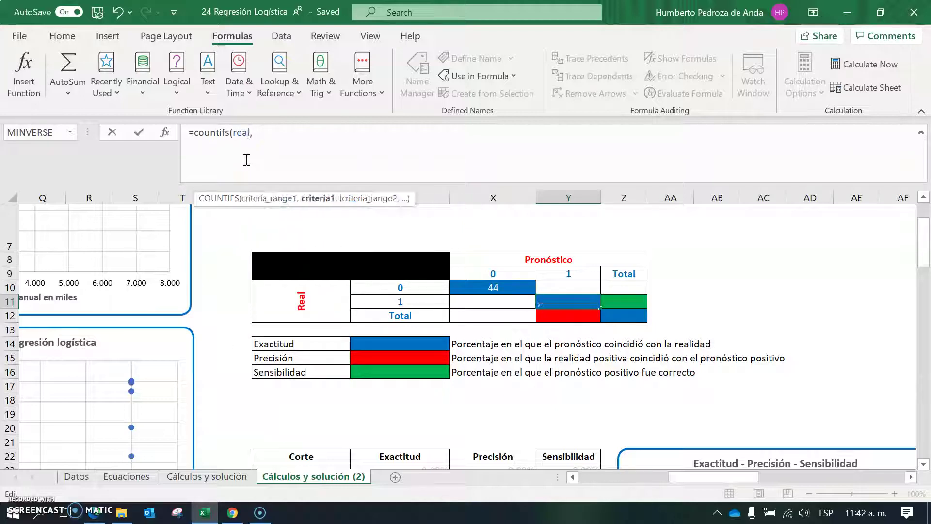
click(388, 302)
text(,)
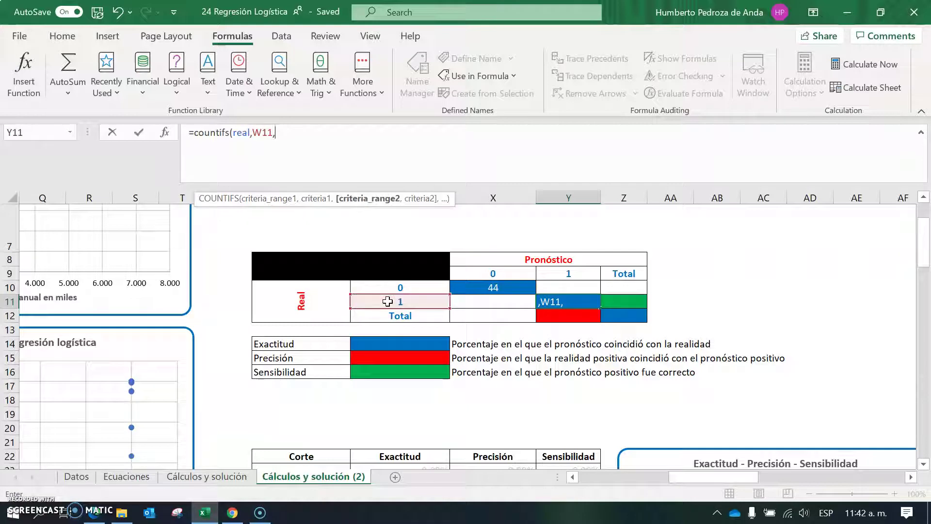
text(pronos)
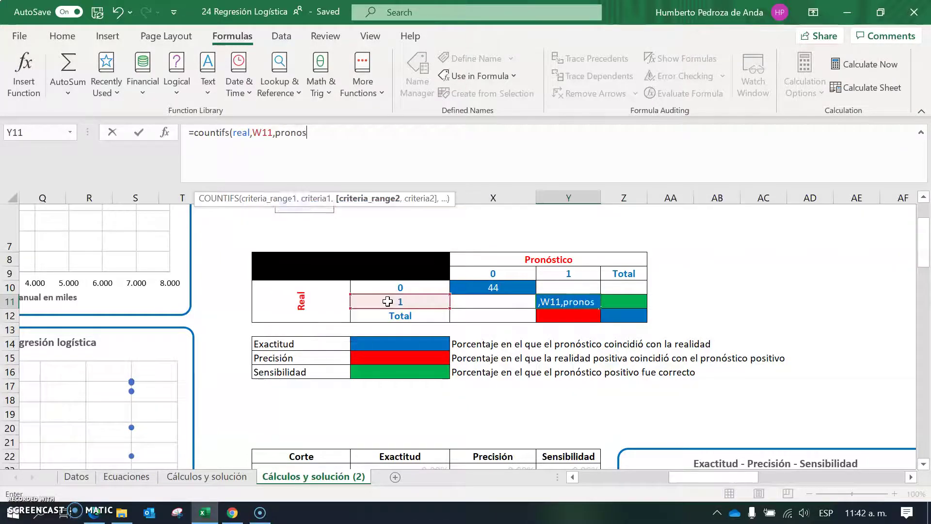
text(tico,)
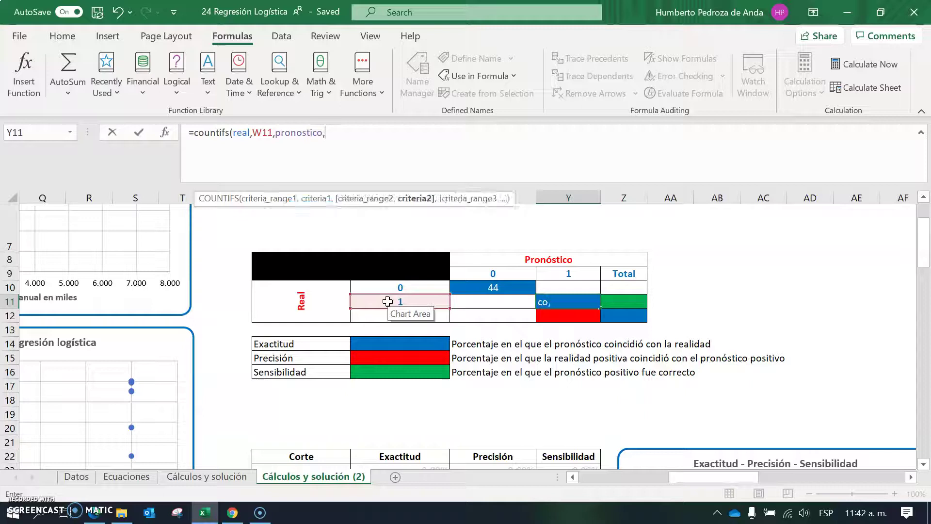
click(562, 274)
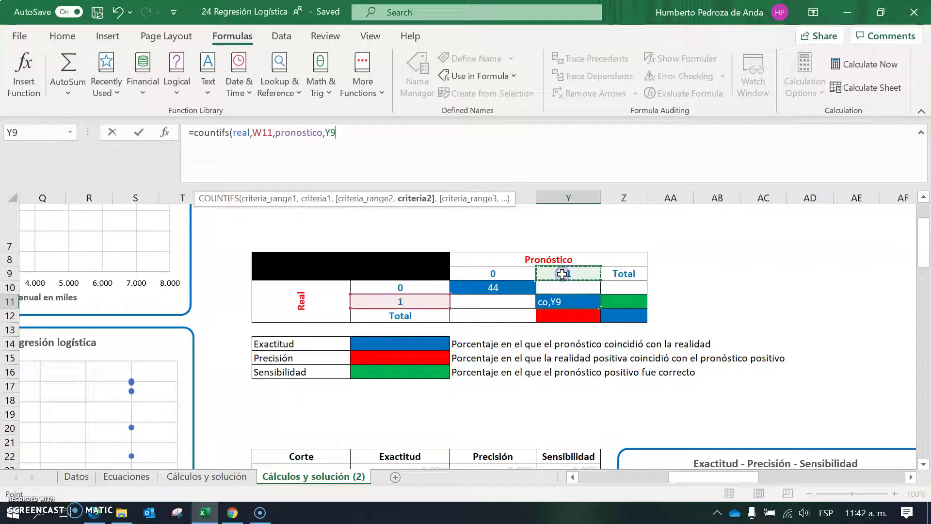
key(Return)
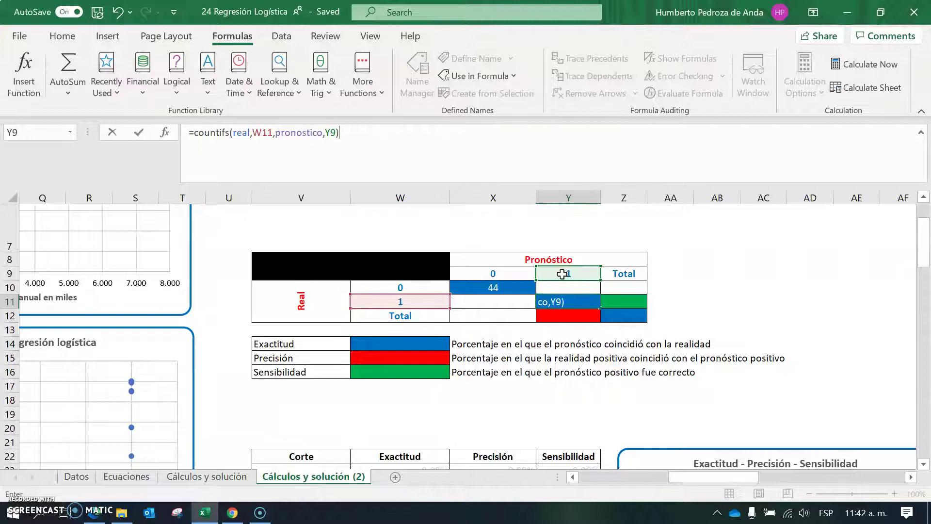
click(569, 301)
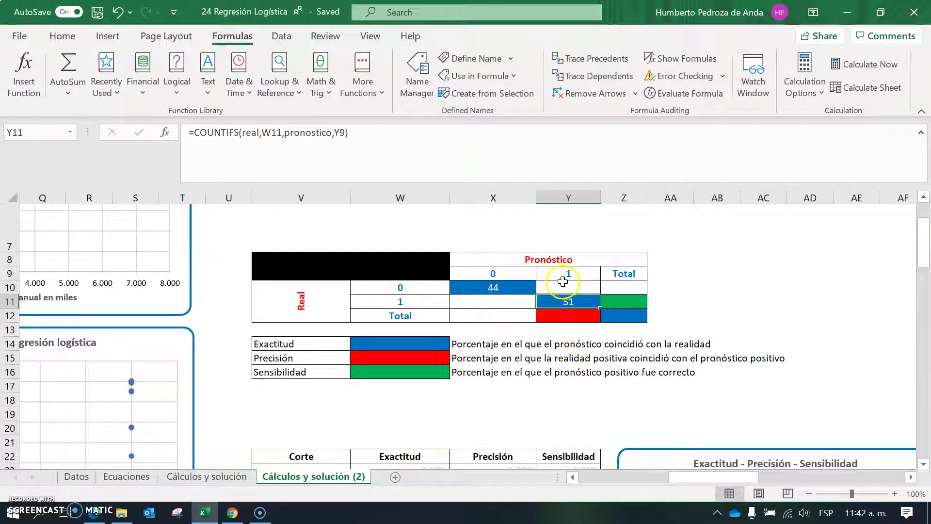
Step: Enter =COUNTIFS(real,W10,pronostico,Y9) in Y10 to count actual 0 cases predicted as 1
click(562, 282)
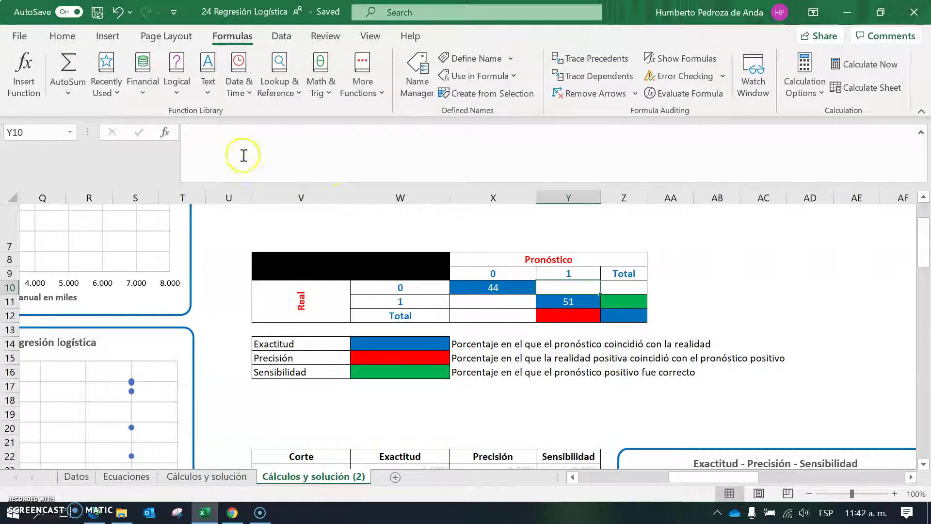
click(230, 136)
text(=cou)
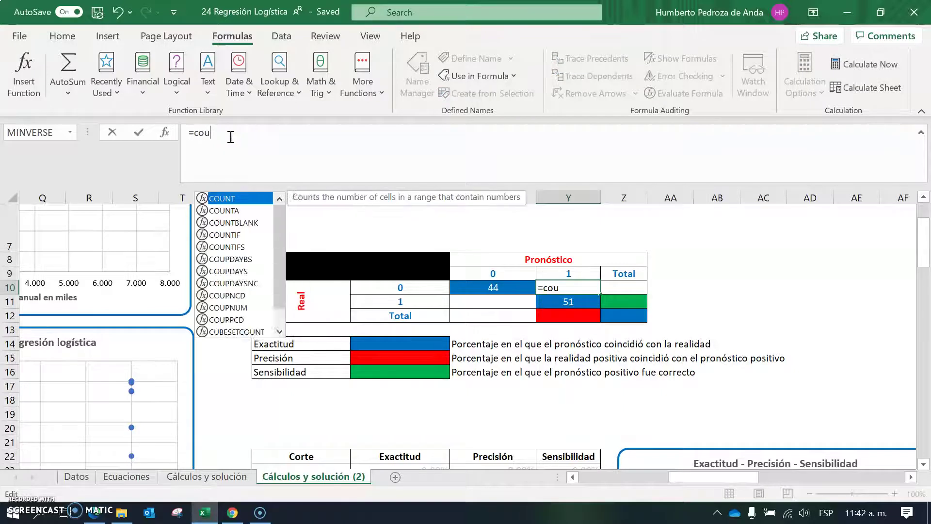
text(ntifs()
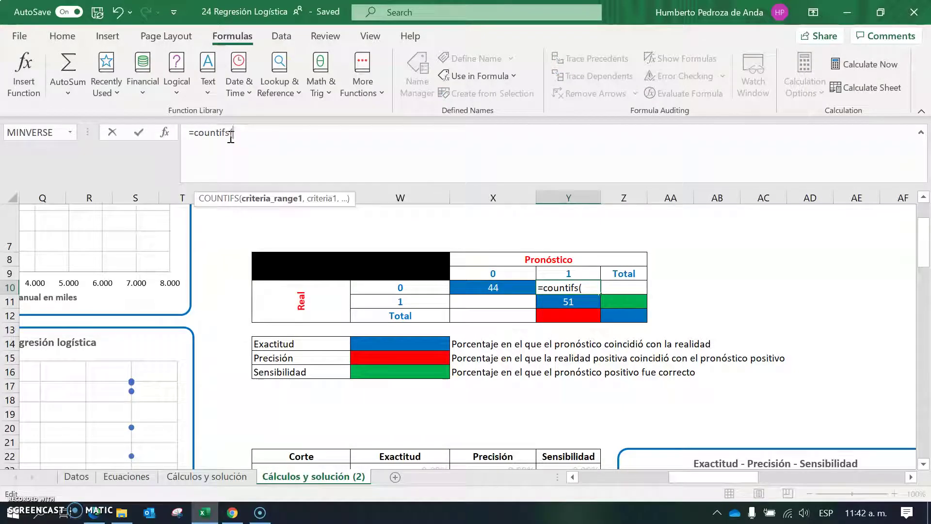
text(real,)
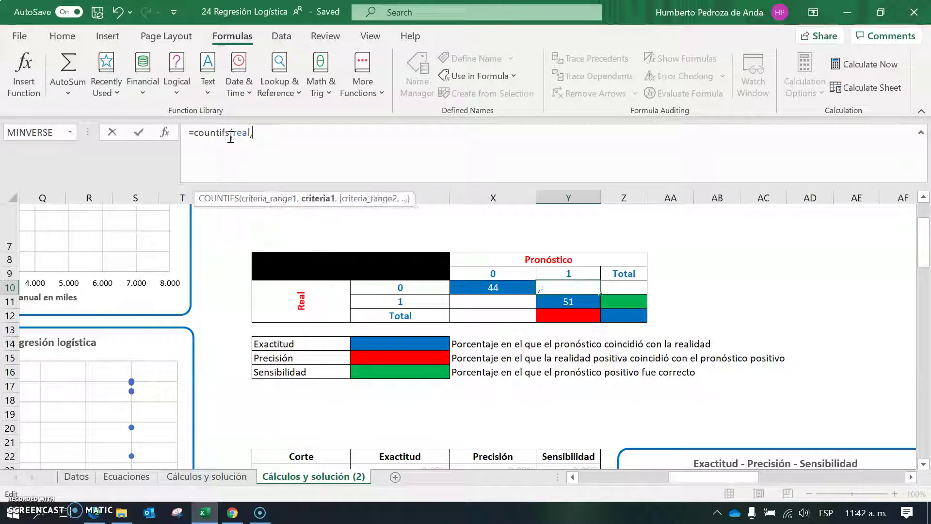
click(395, 288)
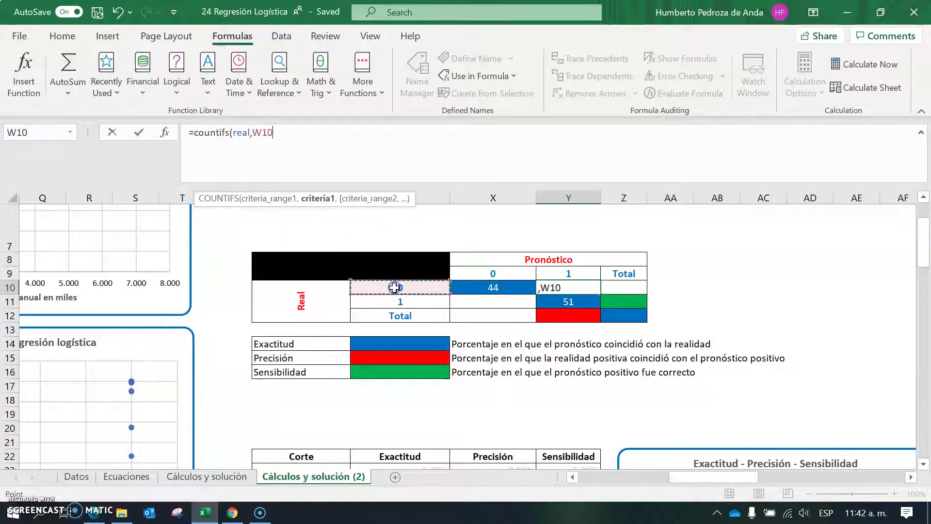
text(,)
text(pr)
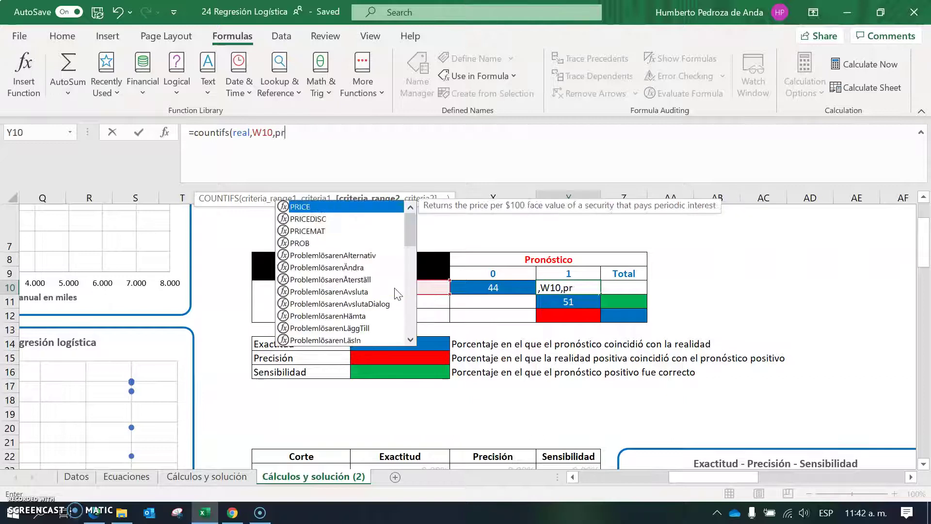
text(onostico)
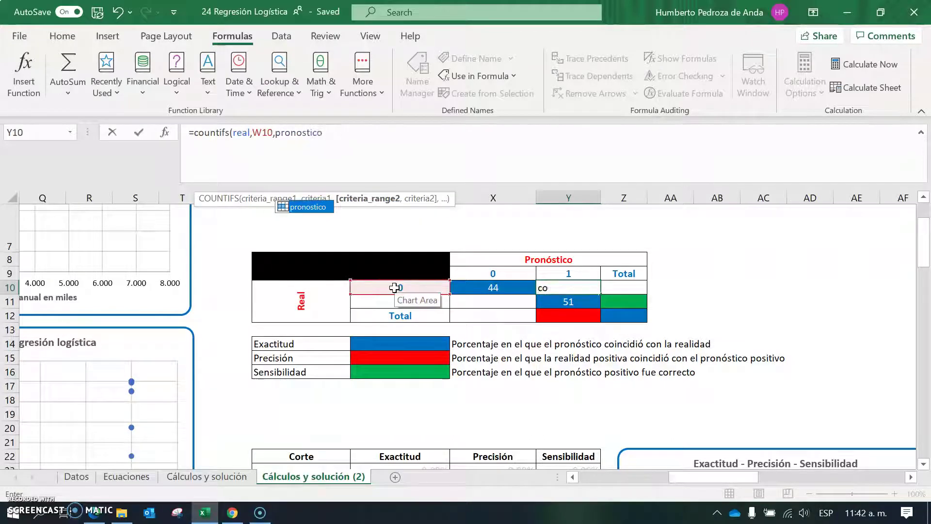
text(,)
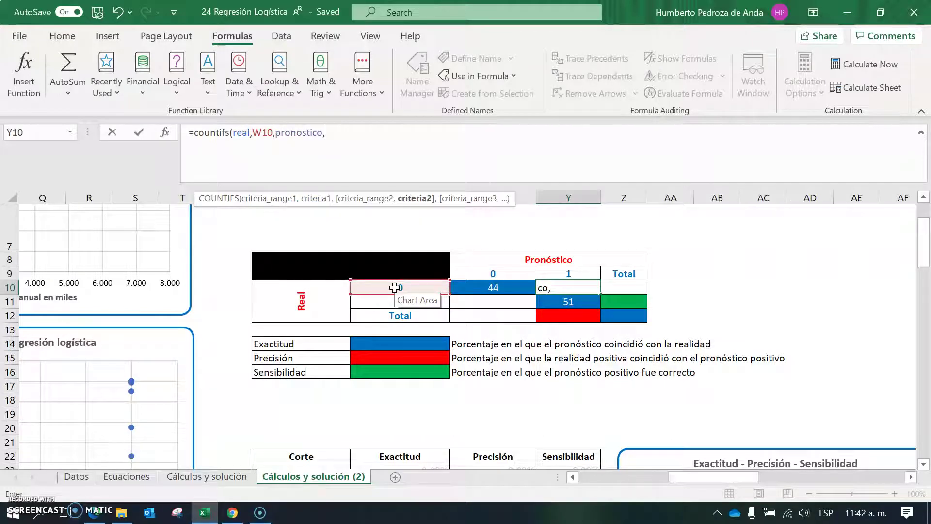
click(566, 274)
text())
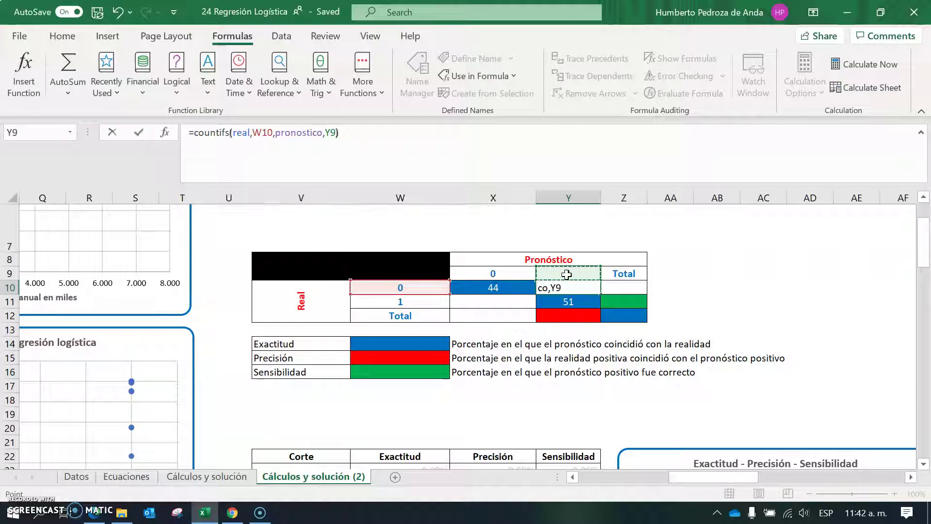
key(Return)
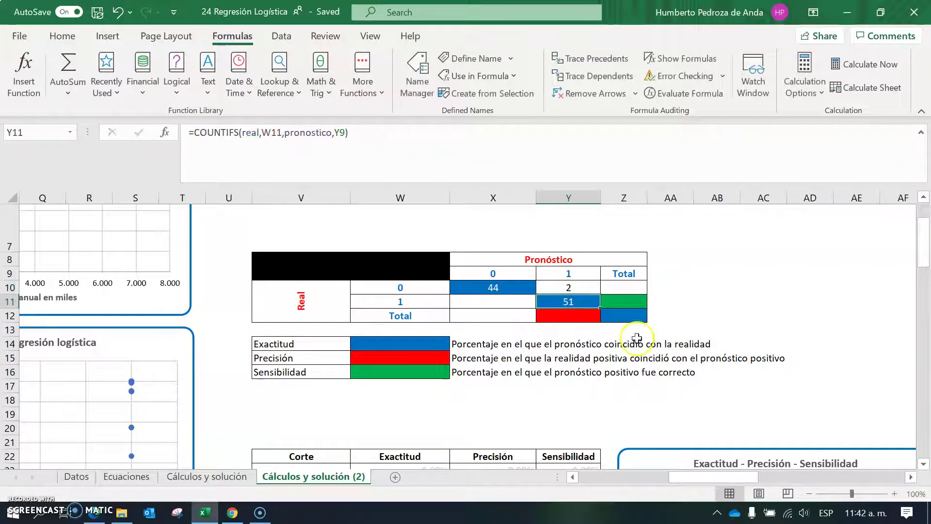
Step: Enter =COUNTIFS(real,W11,pronostico,X9) in X11 to count actual 1 cases predicted as 0
click(492, 303)
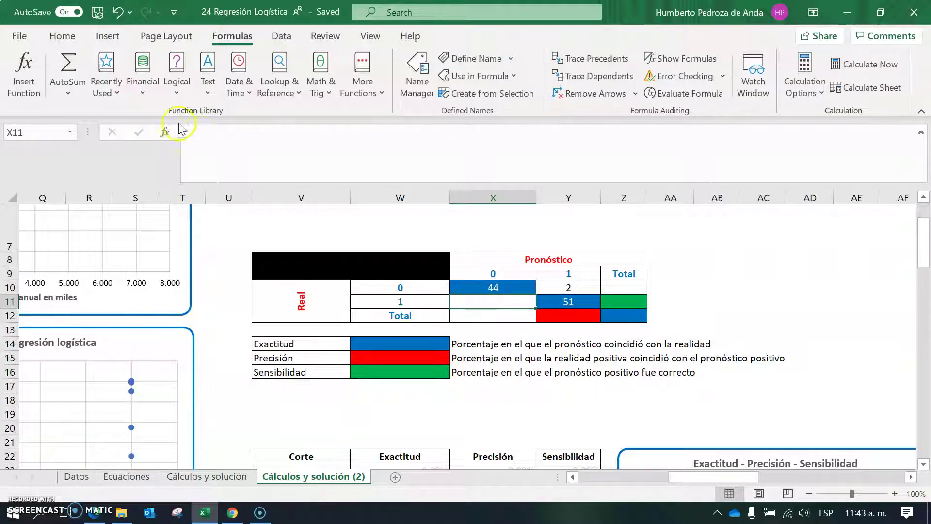
click(201, 135)
text(=)
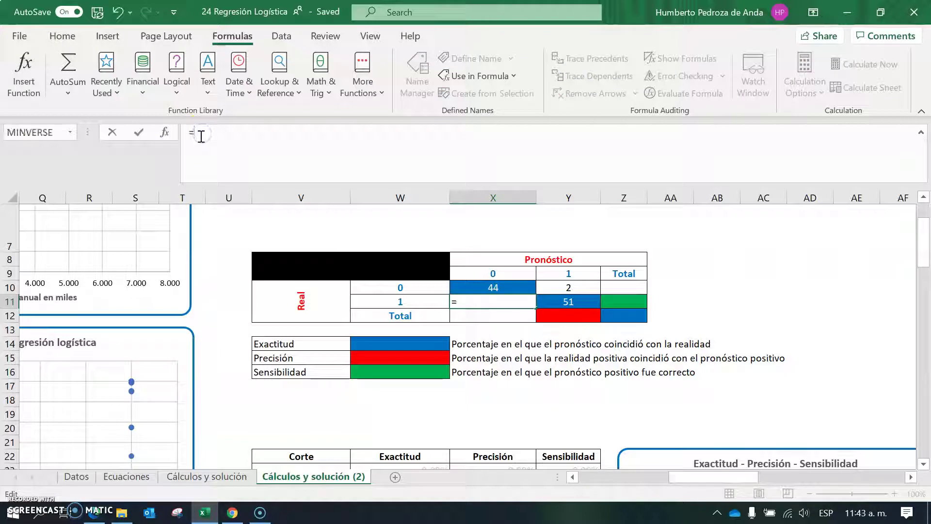
text(countifs()
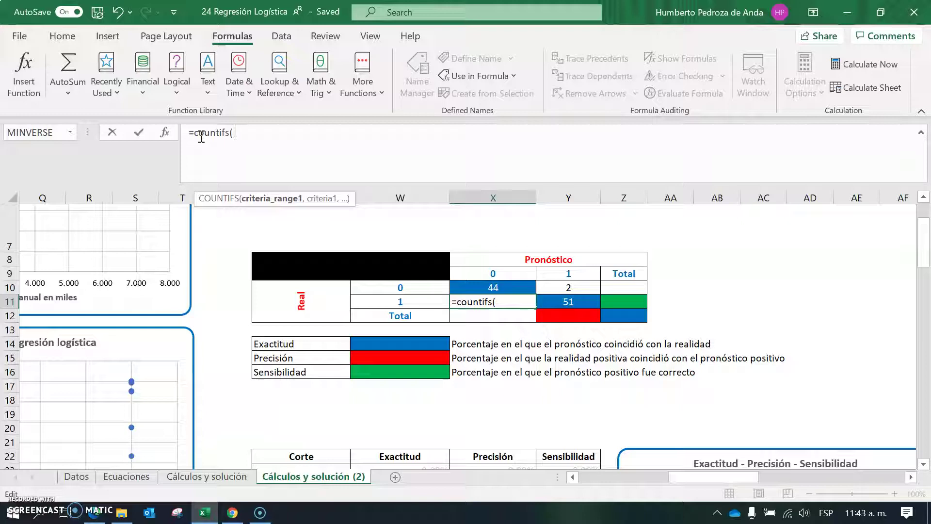
text(real)
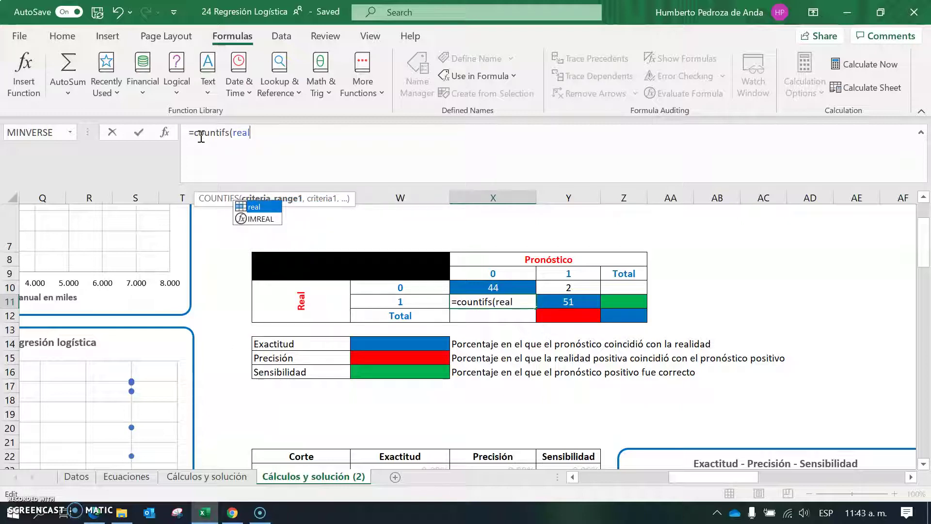
text(,)
click(396, 302)
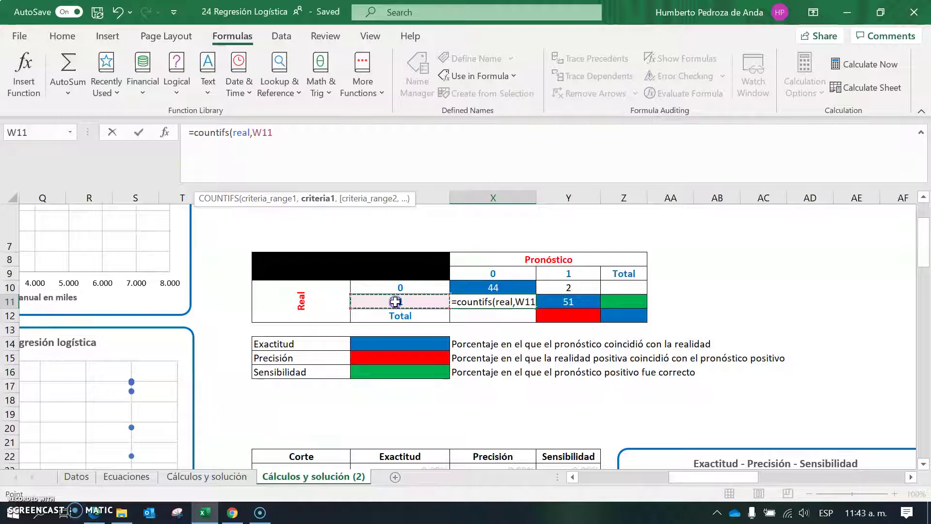
text(,pronostico,)
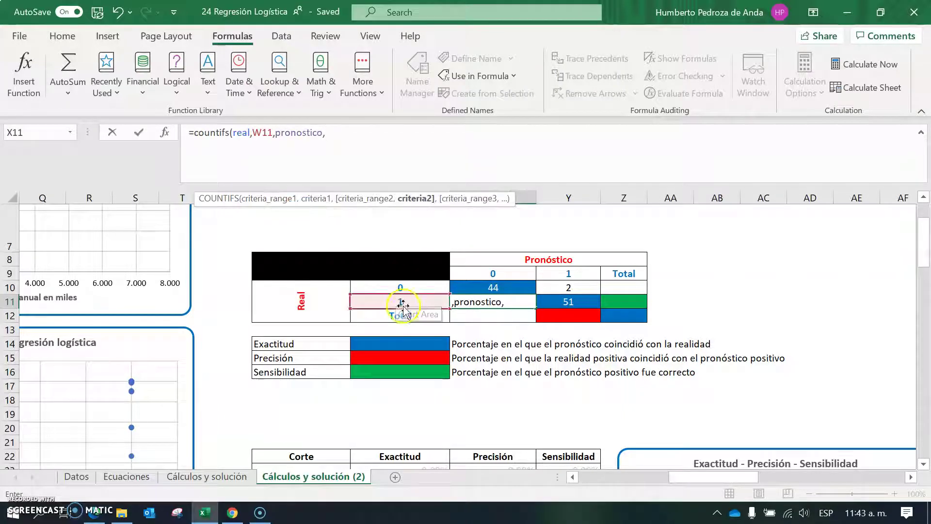
click(478, 275)
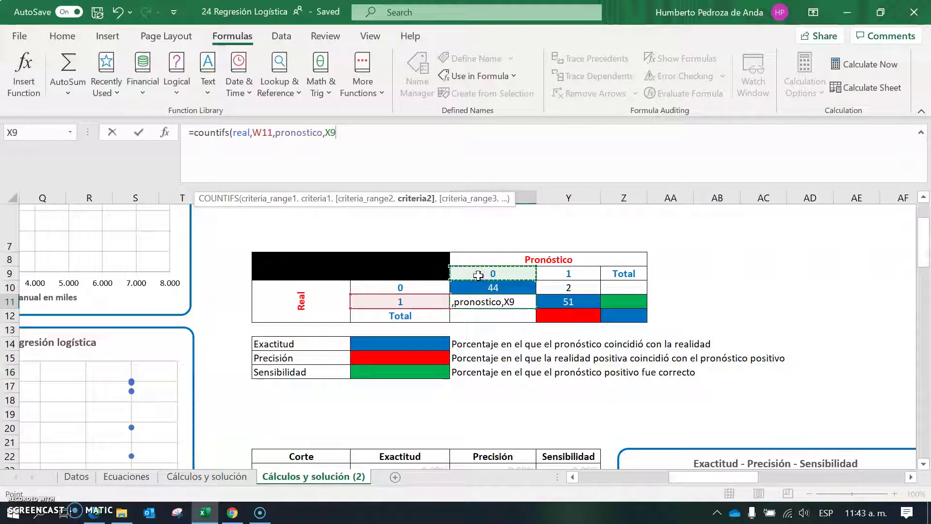
text())
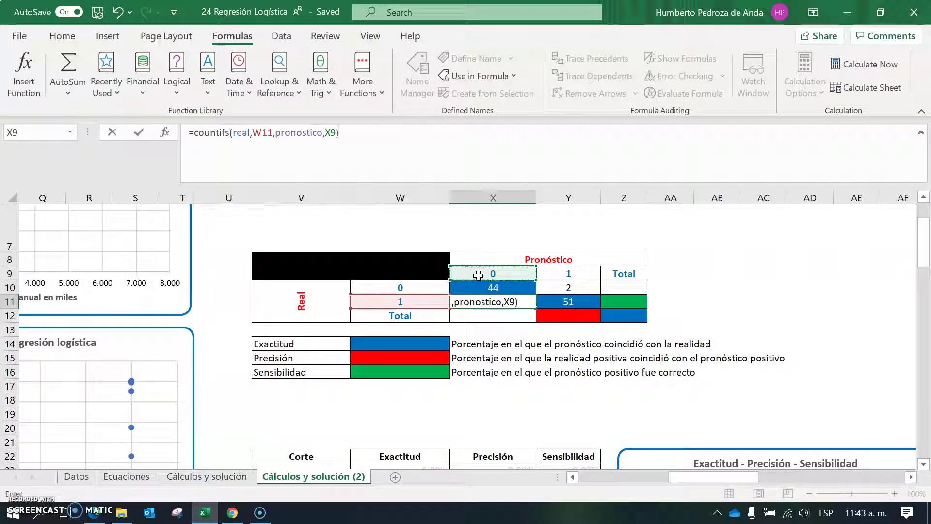
key(Return)
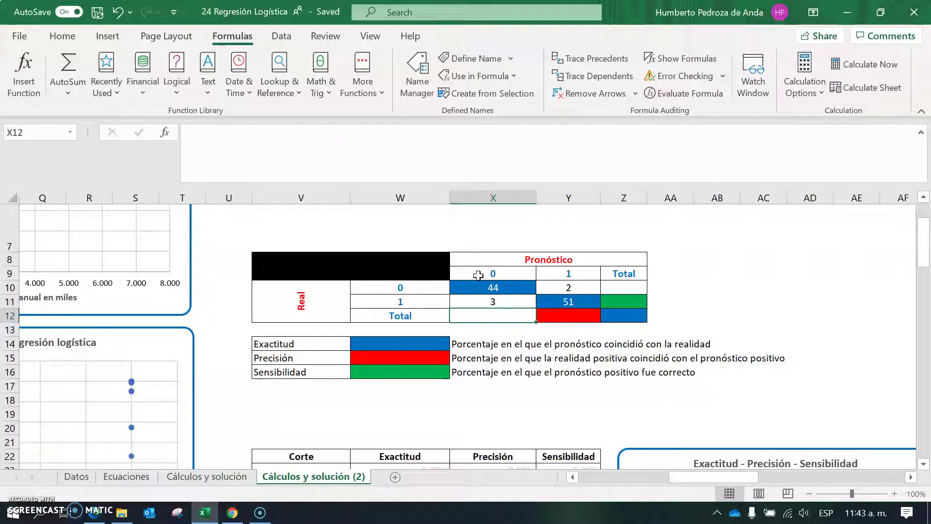
Step: Review the correct and incorrect classification counts in X10:Y11 and the description of Exactitud
key(Up)
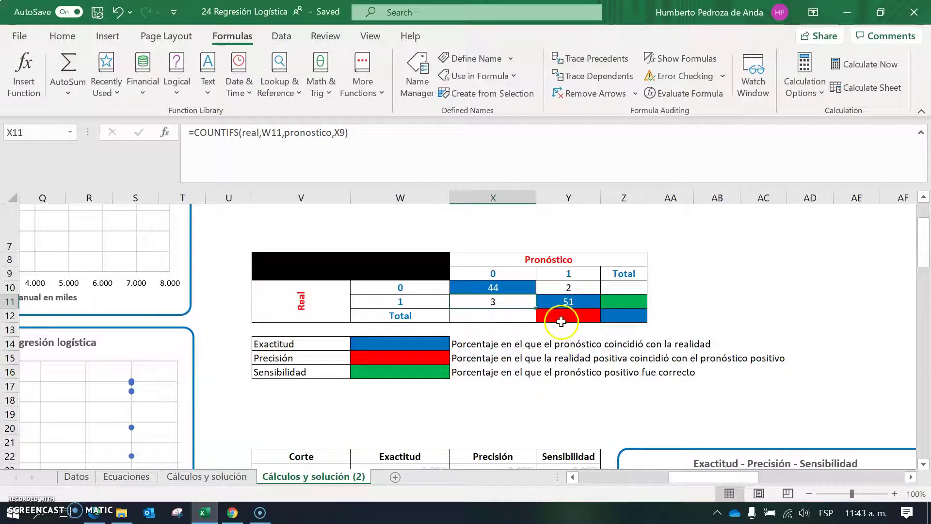
click(562, 303)
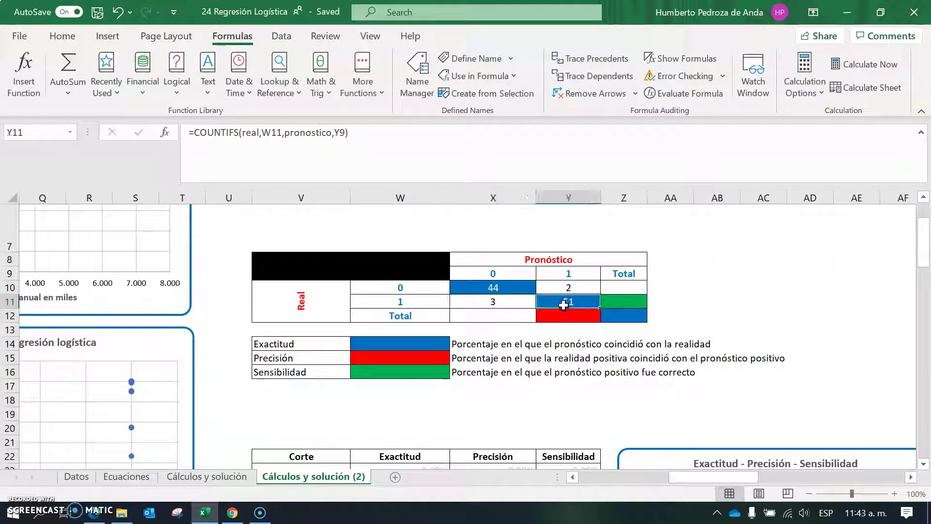
click(487, 287)
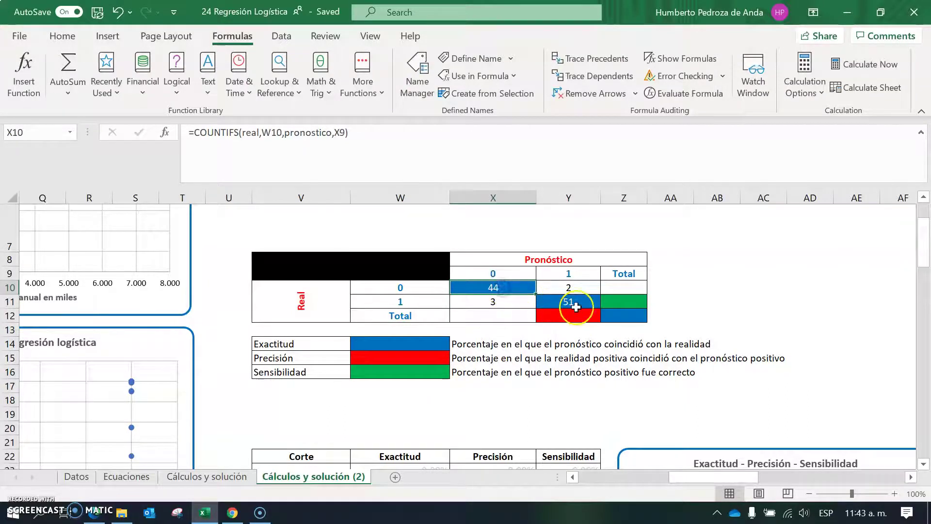
click(557, 301)
click(560, 304)
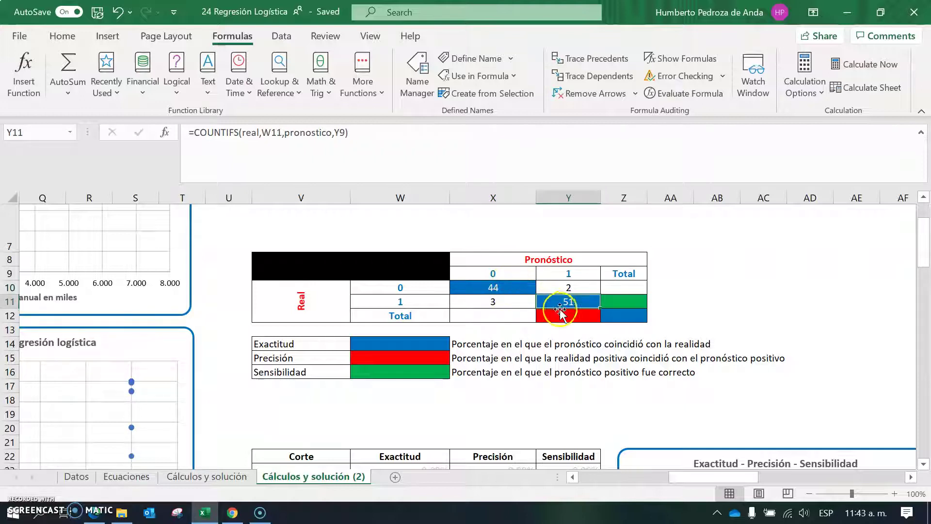
click(498, 304)
click(558, 287)
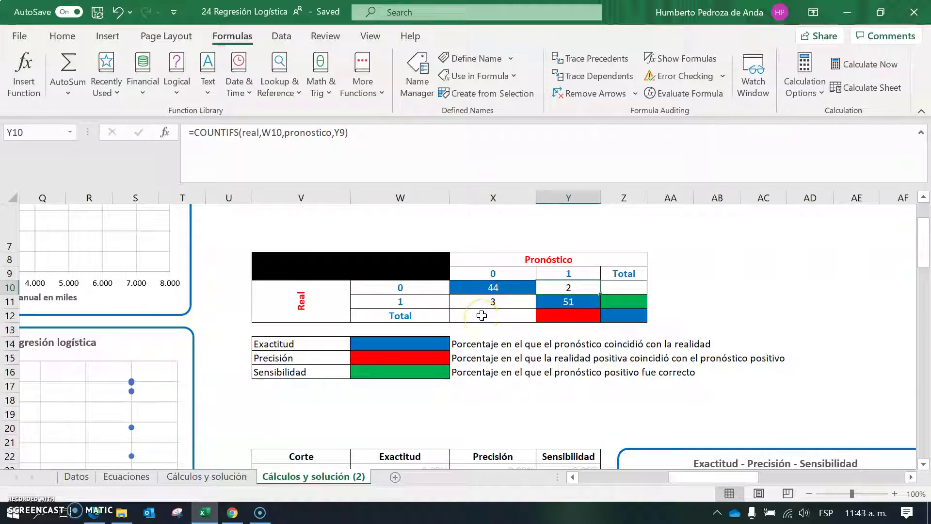
click(525, 346)
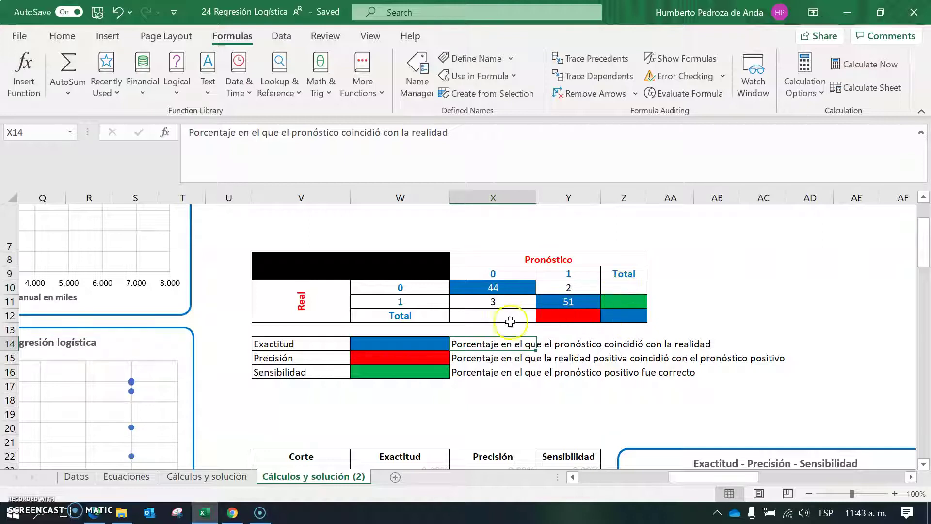
Step: Enter =SUM(X10:Y10) in Z10 to total the actual 0 row of the confusion matrix
click(622, 287)
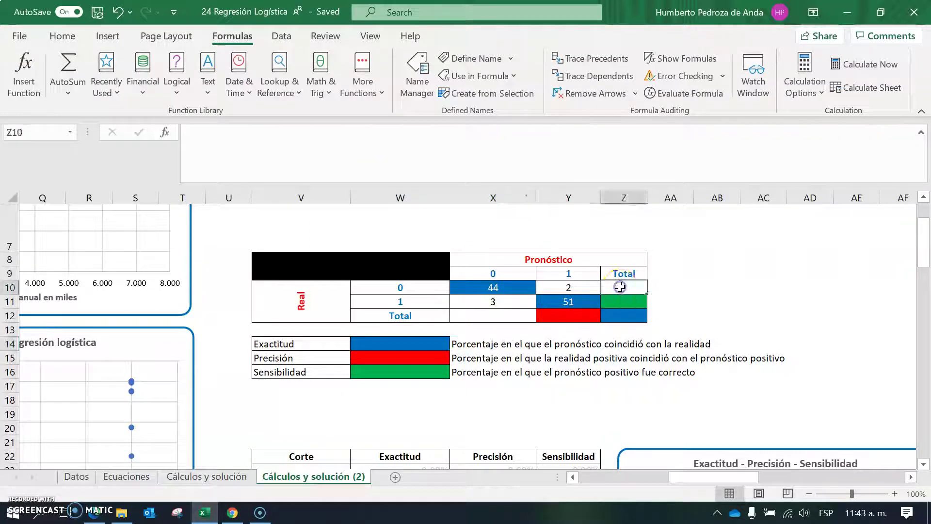
text(=sum()
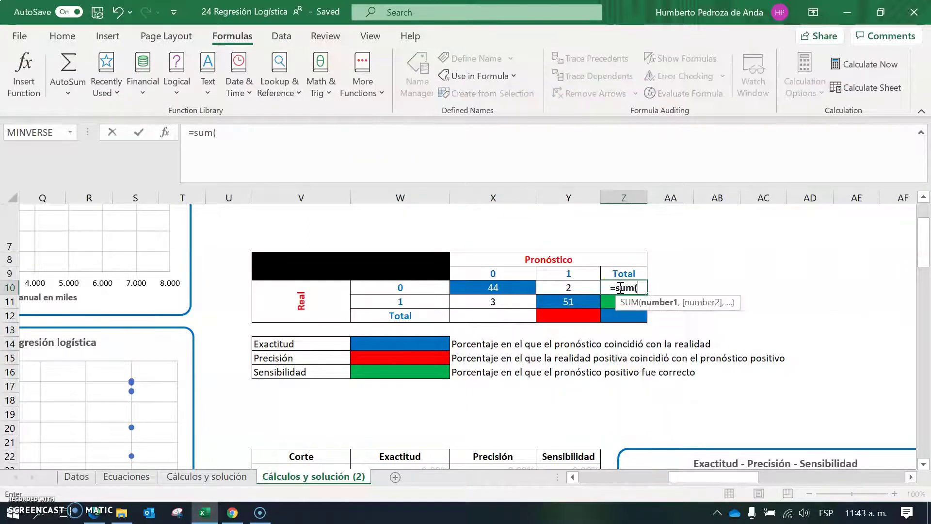
drag(490, 289, 550, 288)
text())
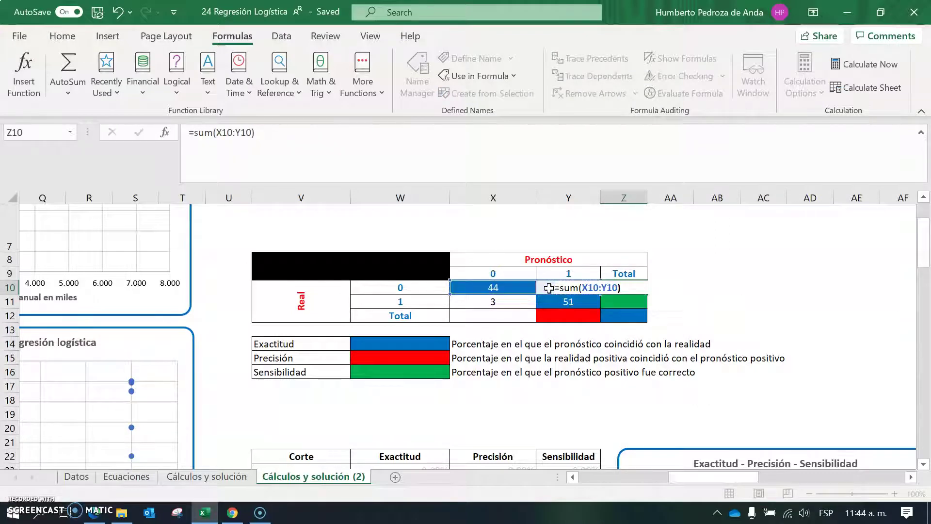
key(Return)
Step: Enter =SUM(X11:Y11) in Z11 to total the actual 1 row of the confusion matrix
text(=s)
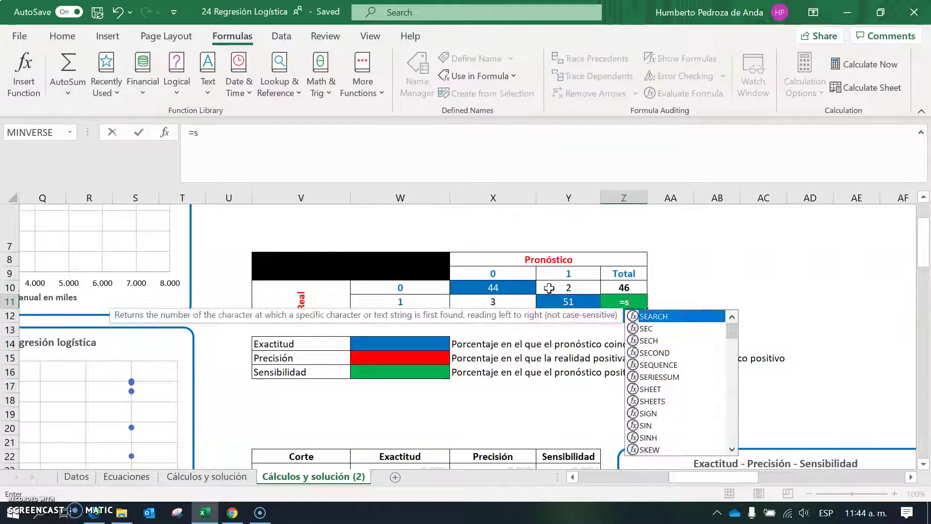
text(um()
drag(505, 301, 553, 303)
text())
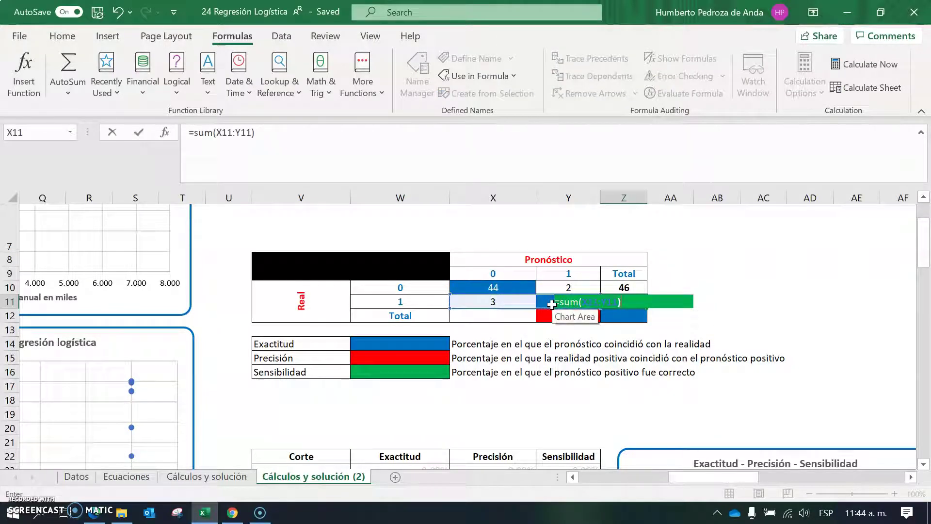
key(Return)
Step: Total the predicted 0 and 1 columns of the confusion matrix with =SUM(X10:X11) in X12 and =SUM(Y10:Y11) in Y12
click(498, 315)
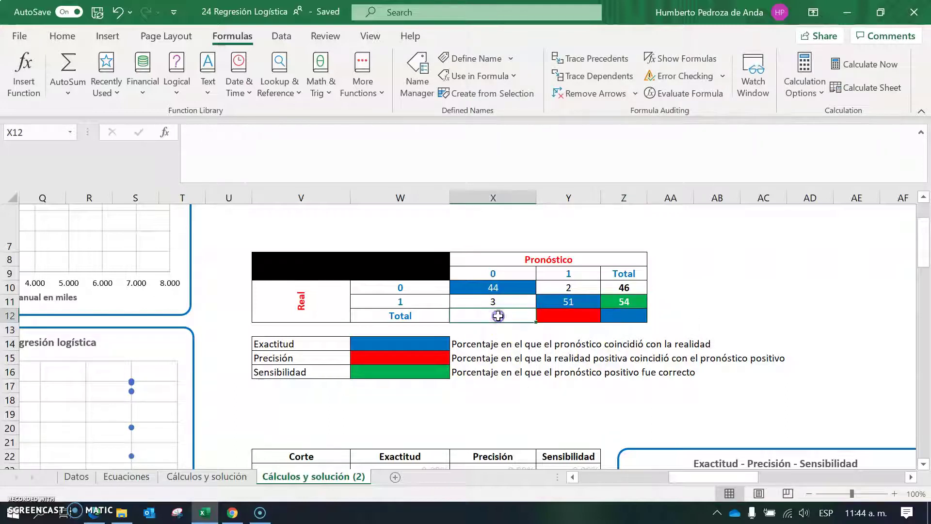
text(=sum()
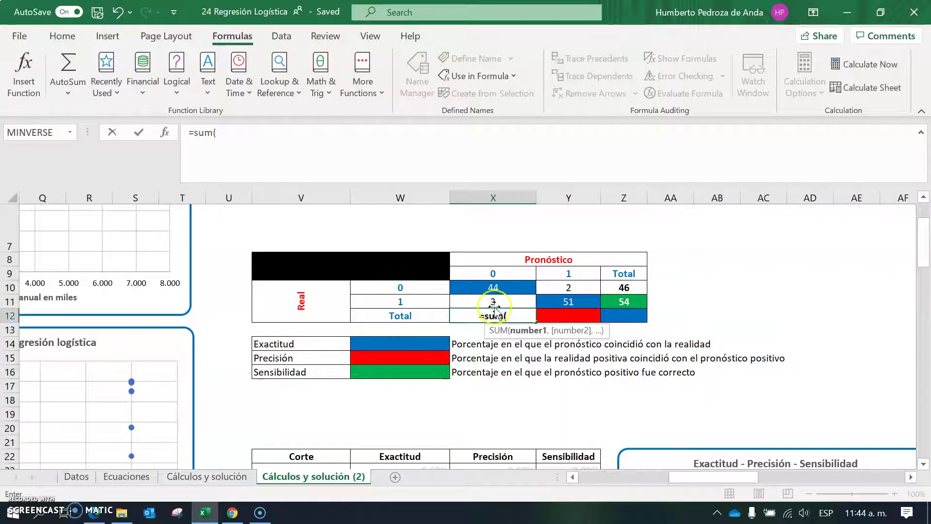
drag(493, 290, 492, 302)
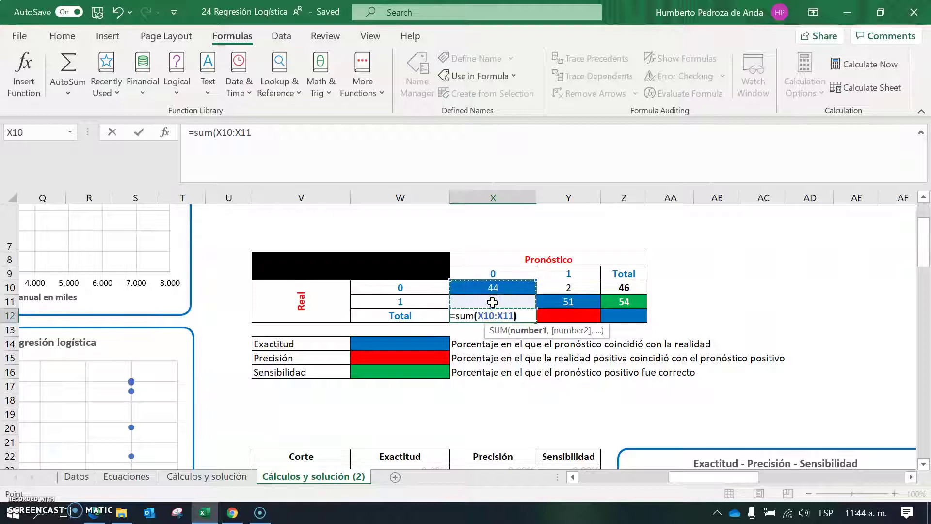
key(Tab)
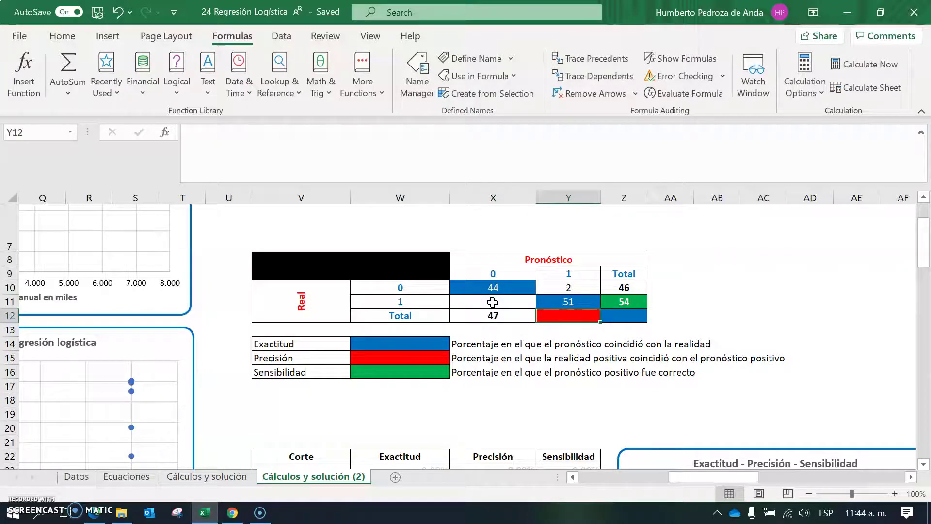
text(=sum()
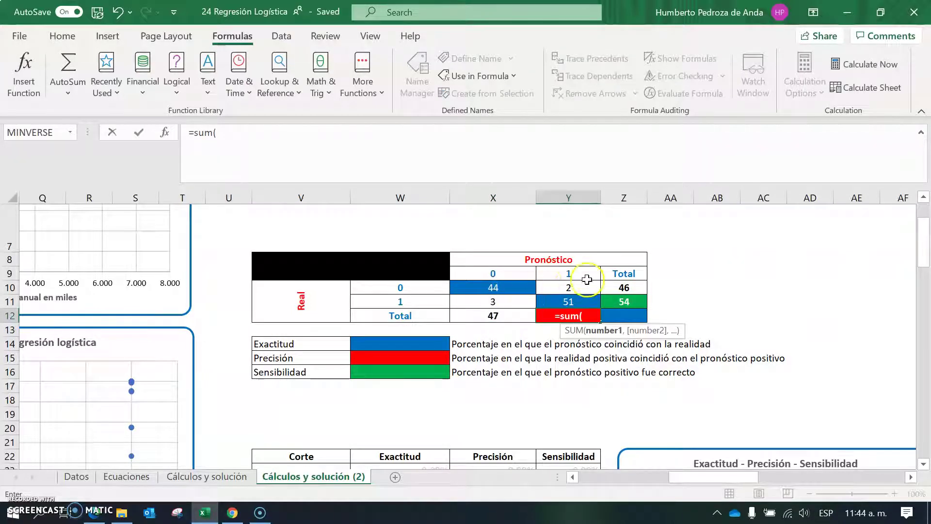
drag(569, 288, 570, 302)
key(Return)
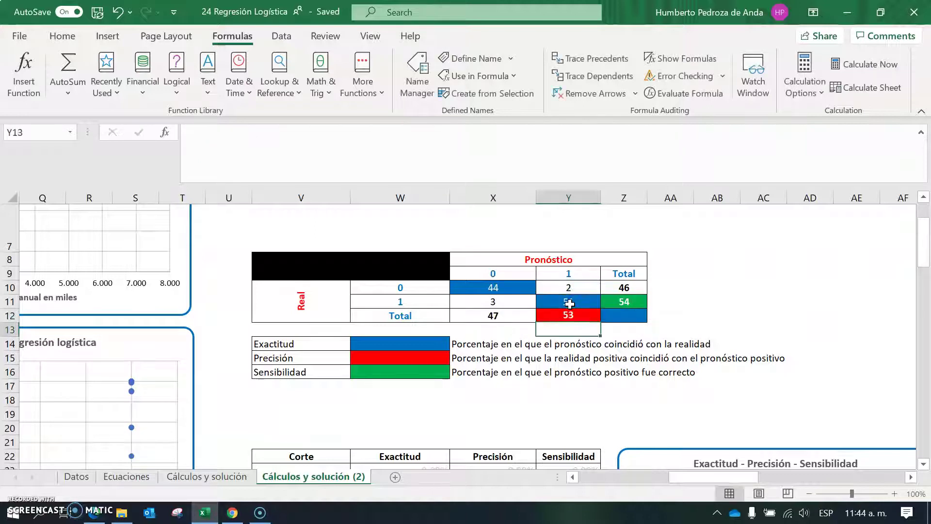
Step: Enter =SUM(X10:Y11) in Z12 as the grand total of the confusion matrix
click(622, 315)
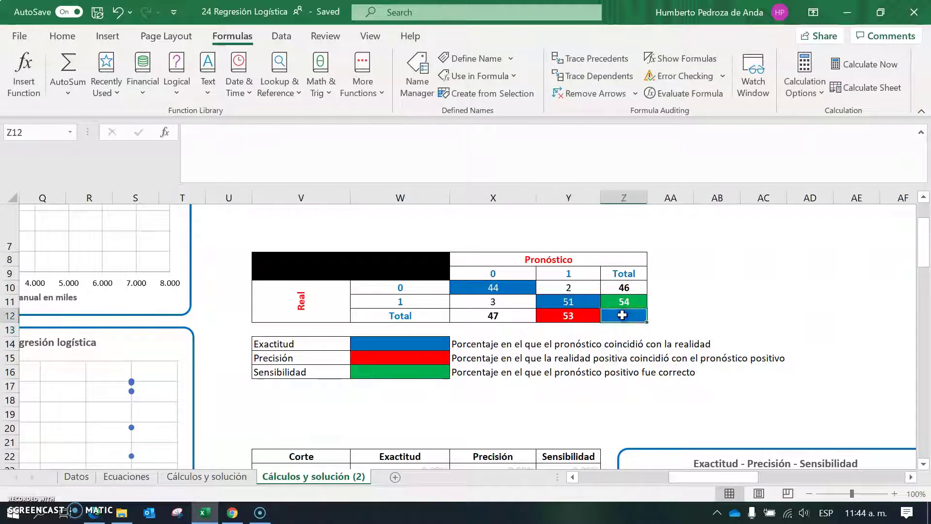
text(=sum()
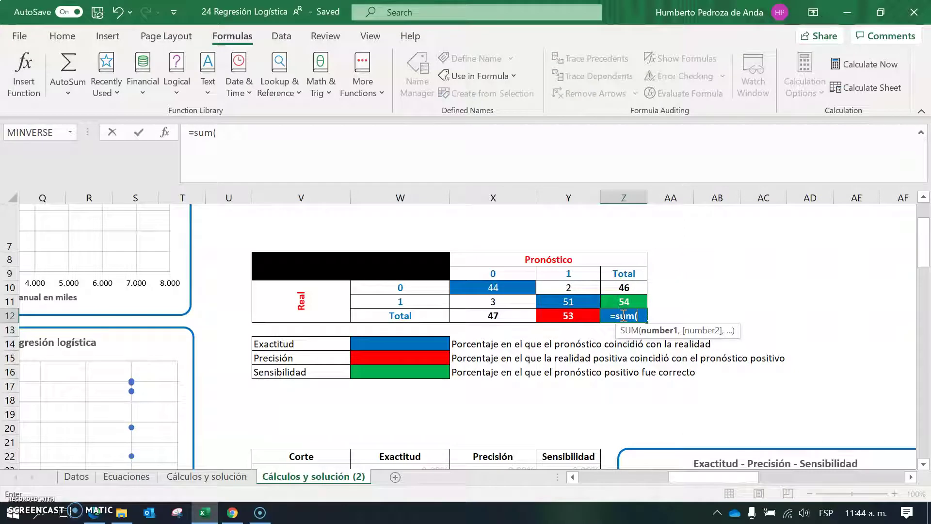
drag(485, 288, 563, 304)
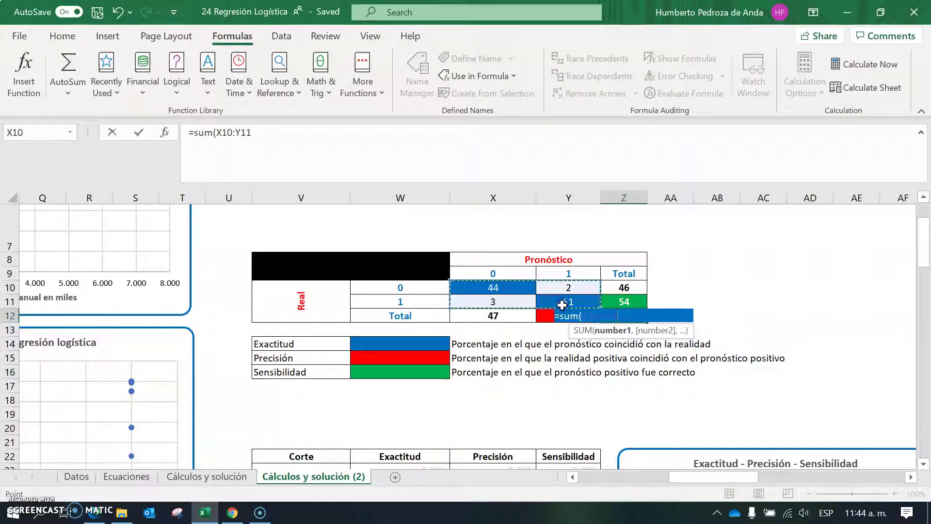
text())
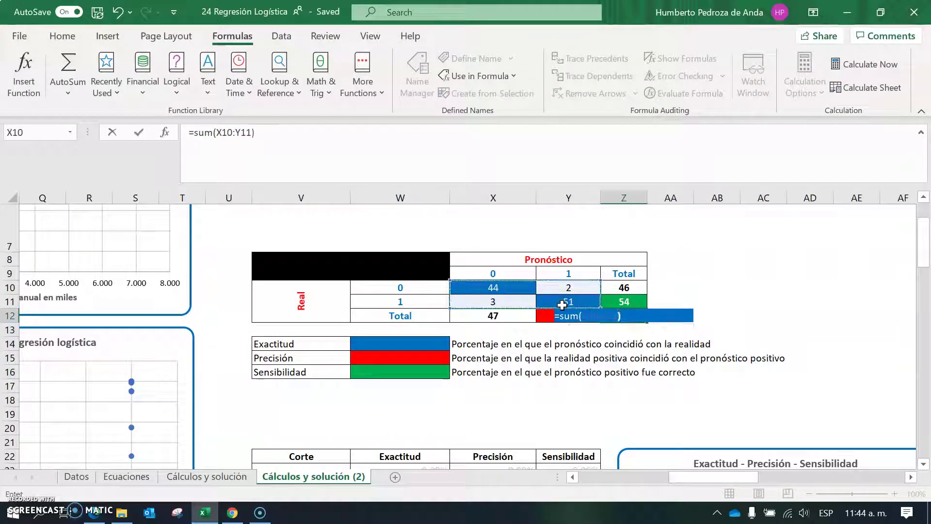
key(Return)
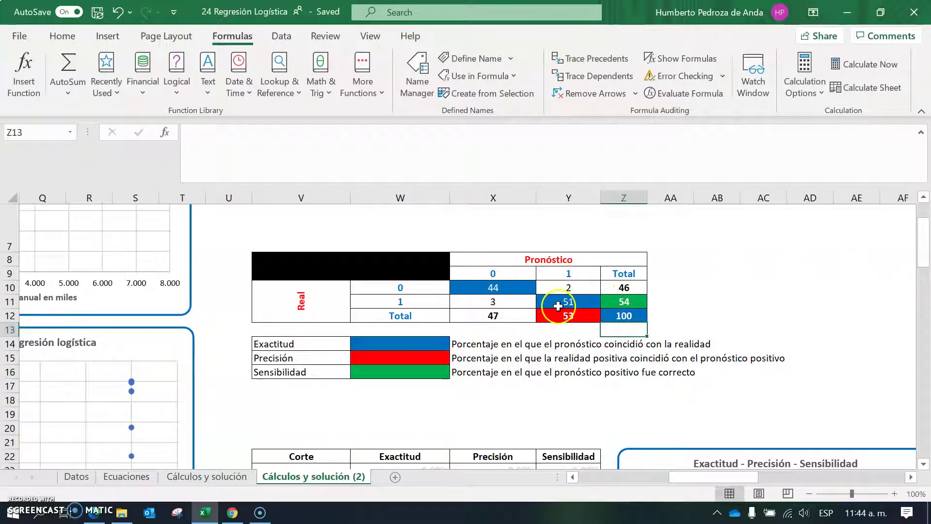
Step: Review the Exactitud, Precisión and Sensibilidad labels and the correctly classified counts in X10 and Y11 of the matrix
click(288, 343)
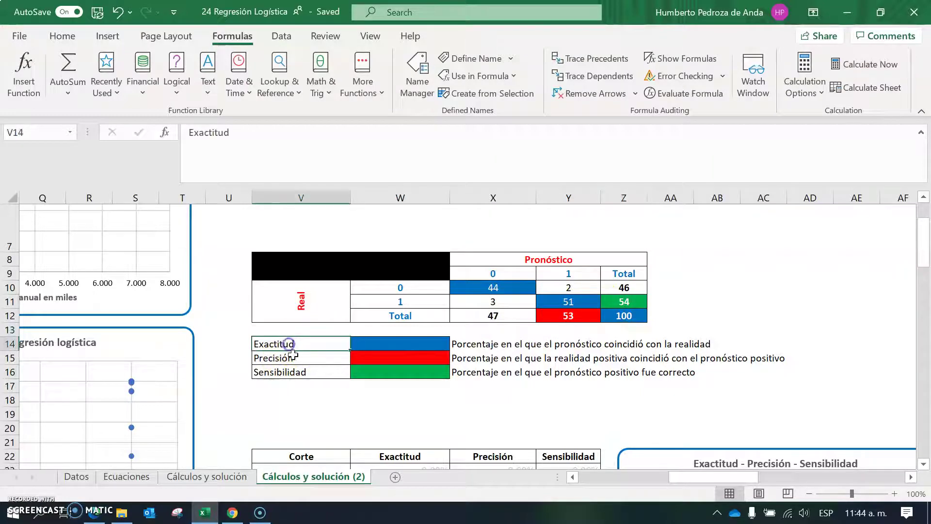
click(296, 361)
click(300, 371)
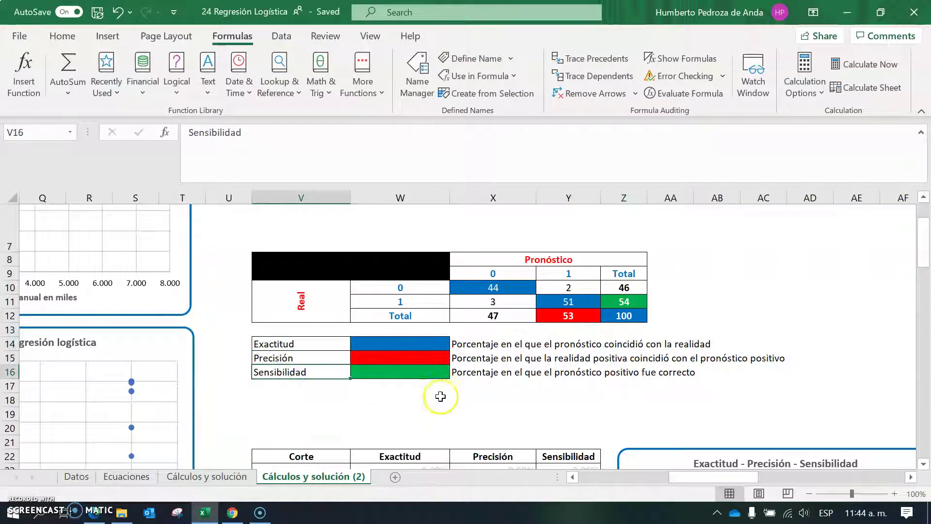
click(432, 403)
click(287, 344)
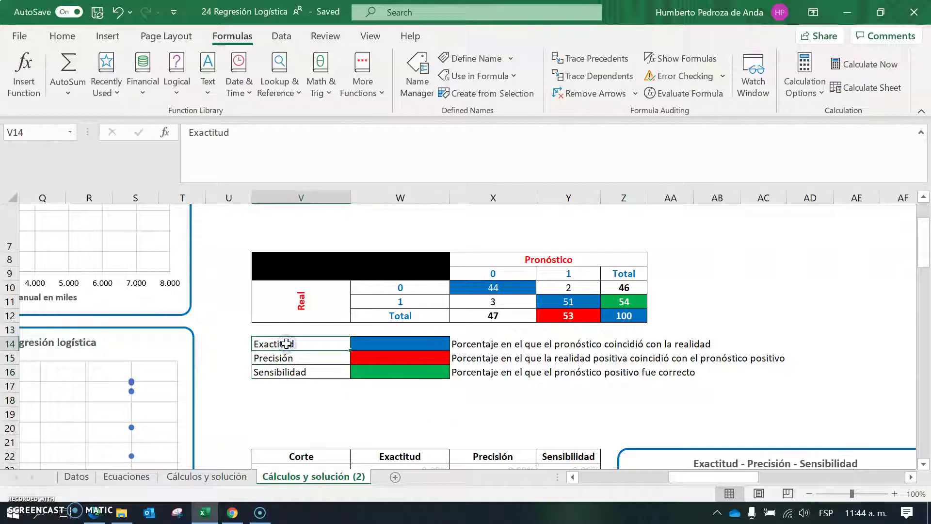
click(291, 357)
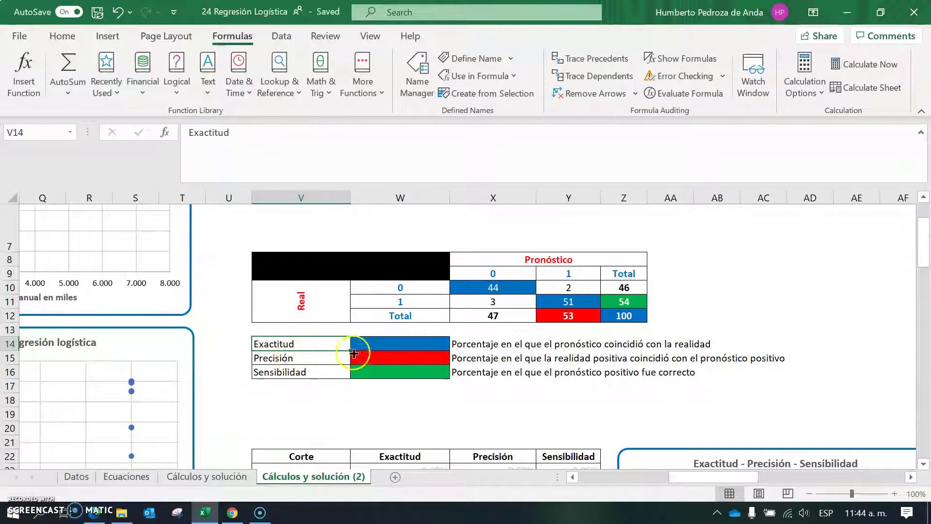
click(392, 343)
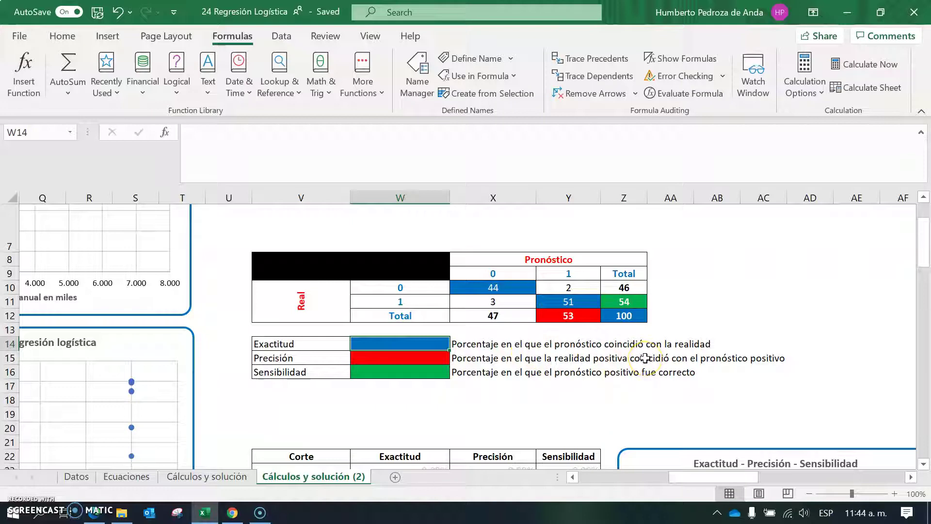
click(500, 289)
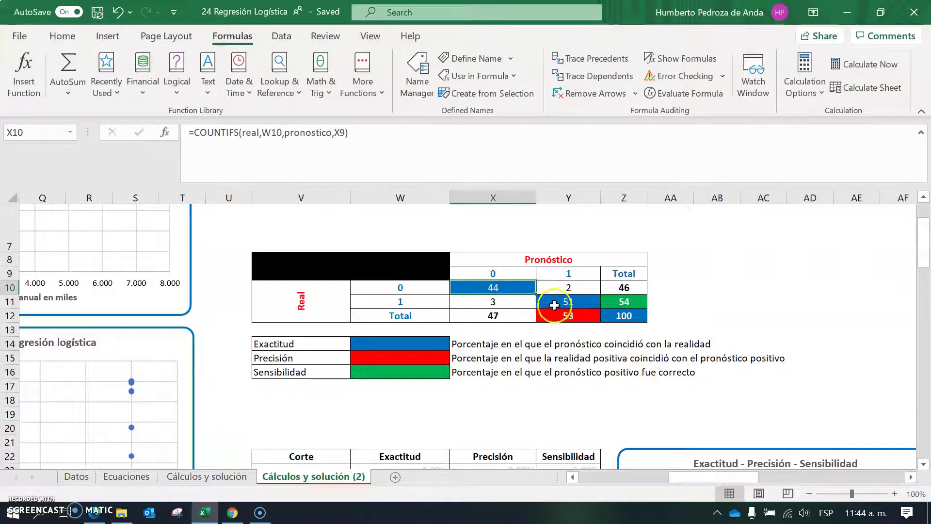
click(554, 304)
drag(492, 285, 550, 301)
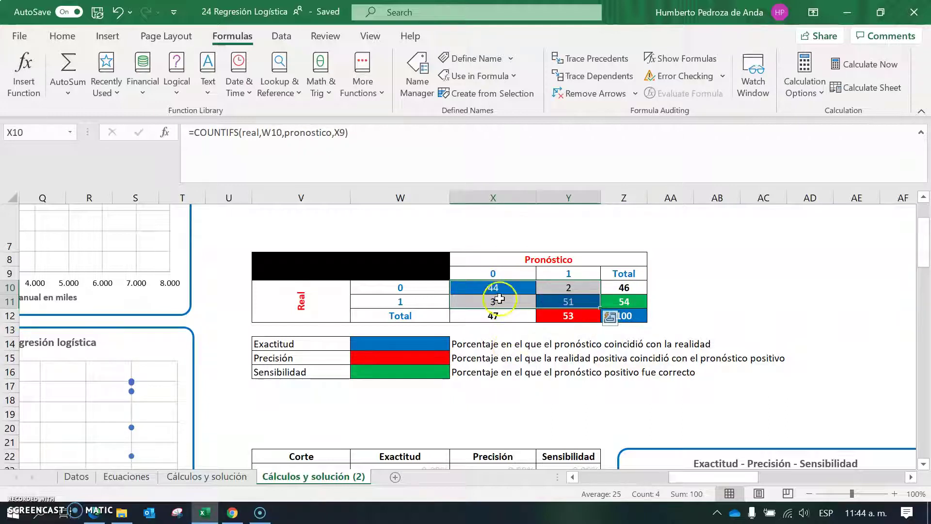
Step: Enter =(X10+Y11)/Z12 in W14 to calculate Exactitud as correct predictions over all cases
click(404, 342)
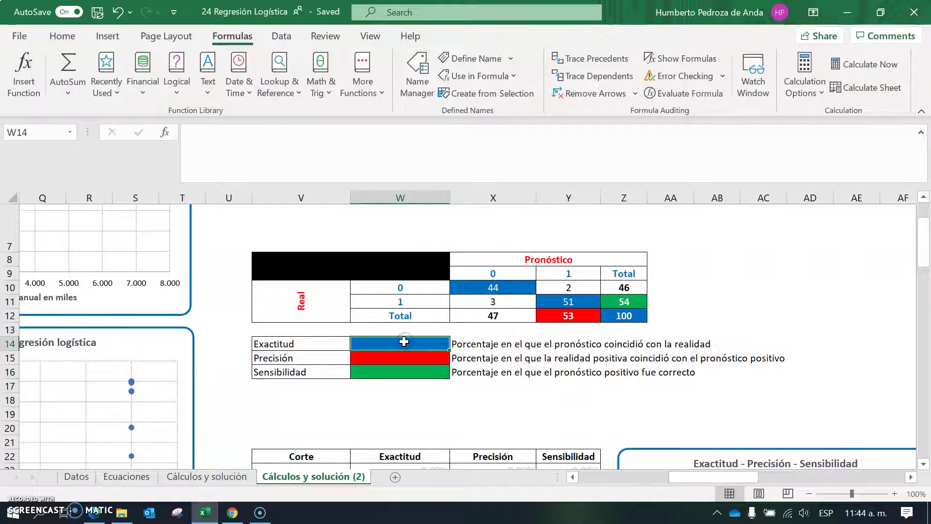
text(=()
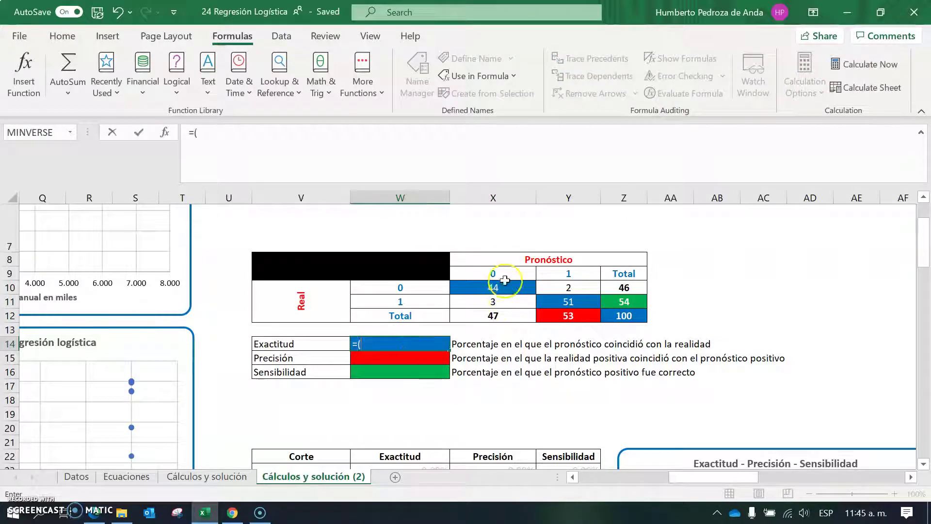
click(491, 290)
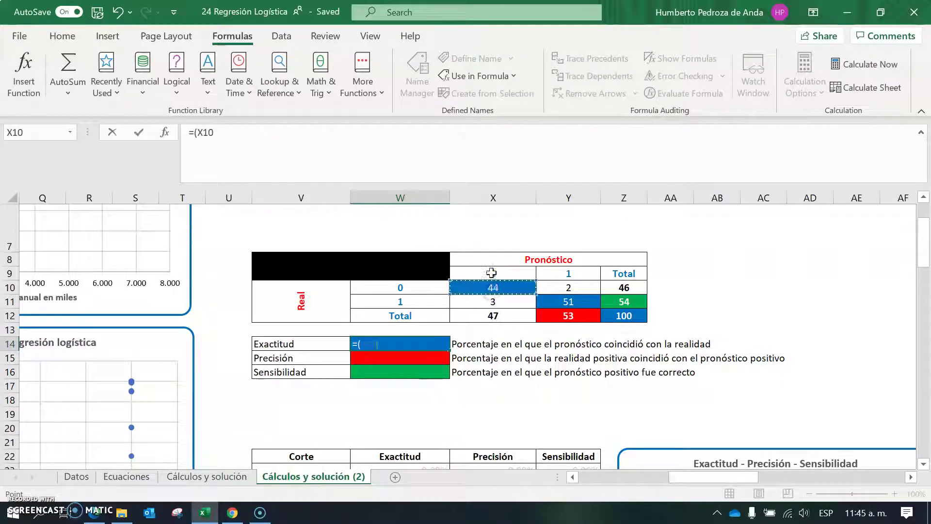
text(+)
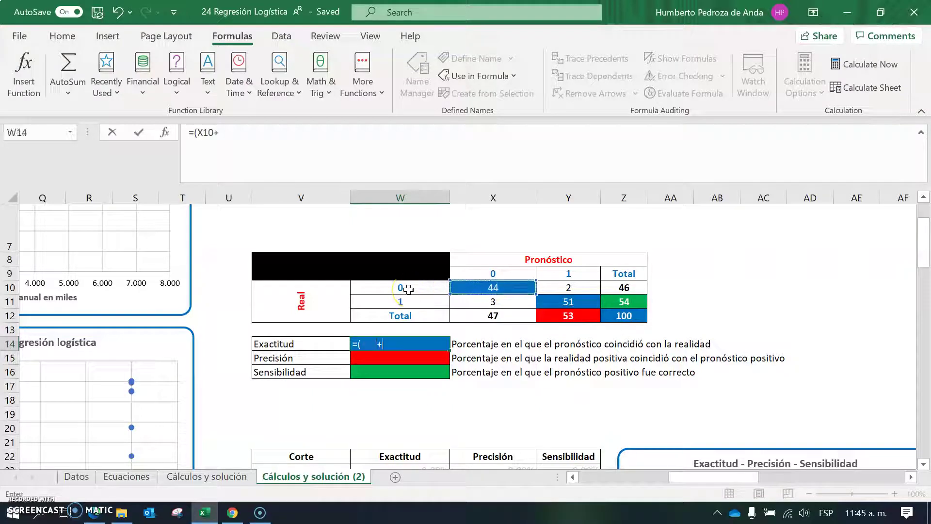
click(567, 302)
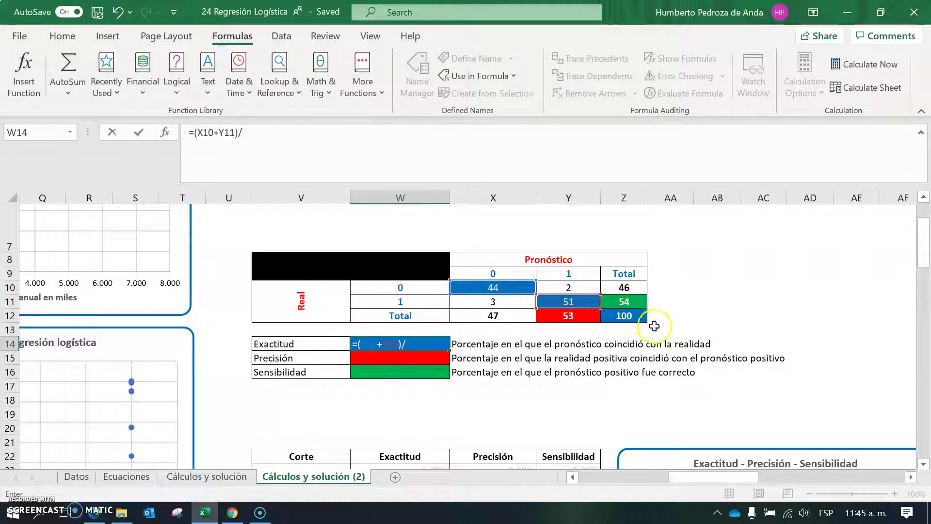
click(623, 315)
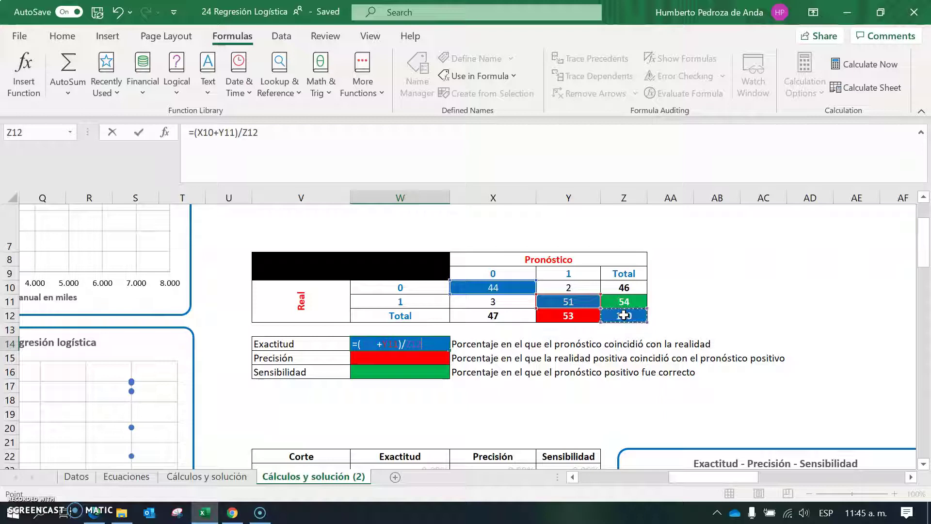
key(Return)
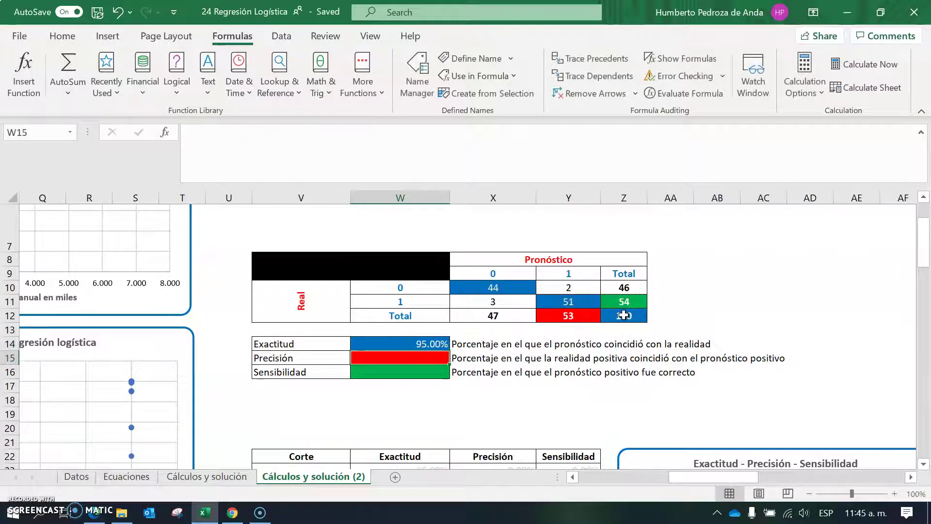
key(Up)
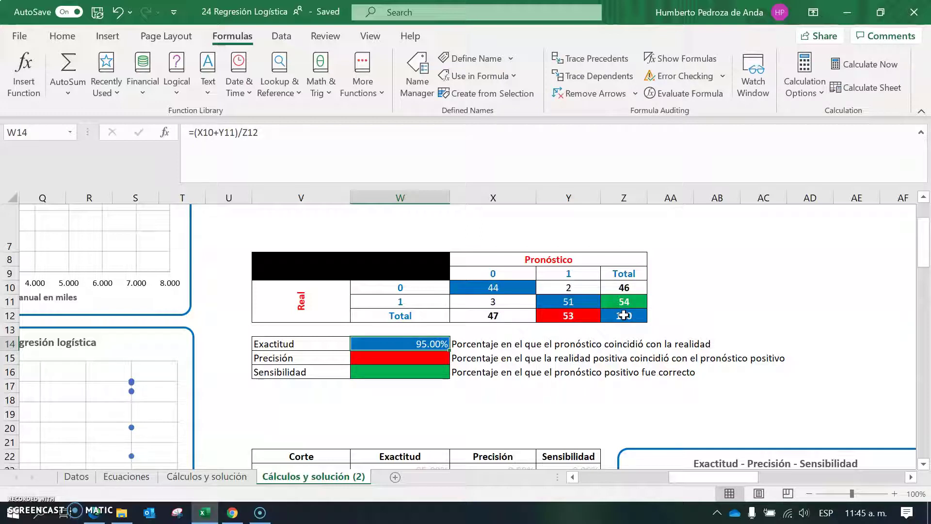
Step: Enter =Y11/Y12 in W15 to calculate Precisión as true positives over all positive predictions
key(Down)
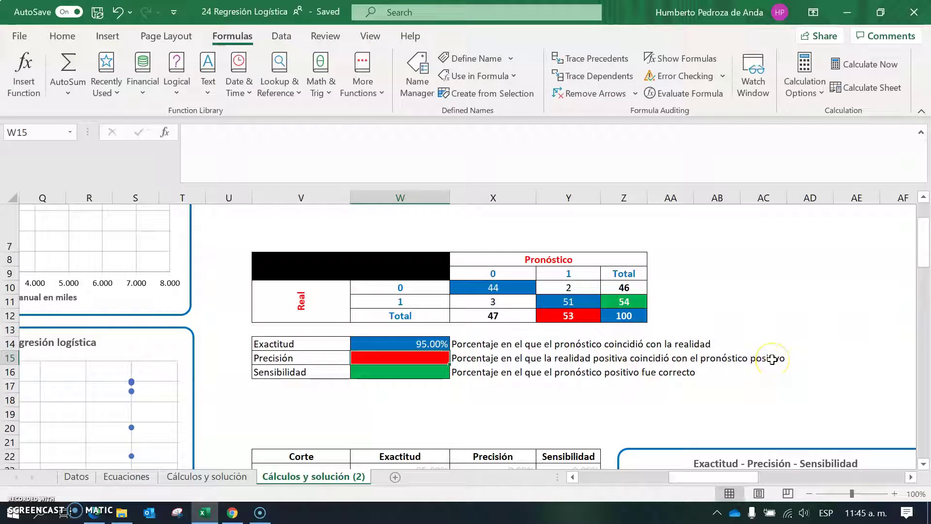
click(474, 306)
drag(474, 307, 572, 316)
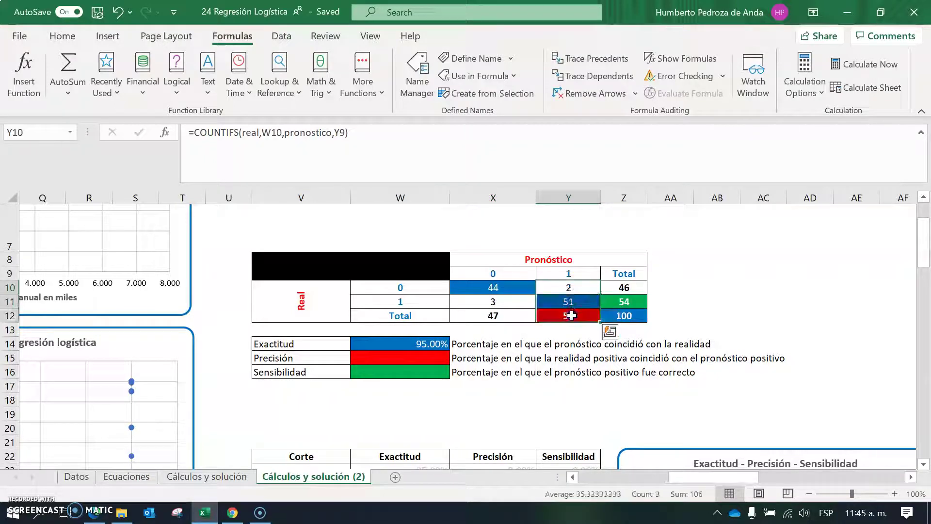
click(565, 345)
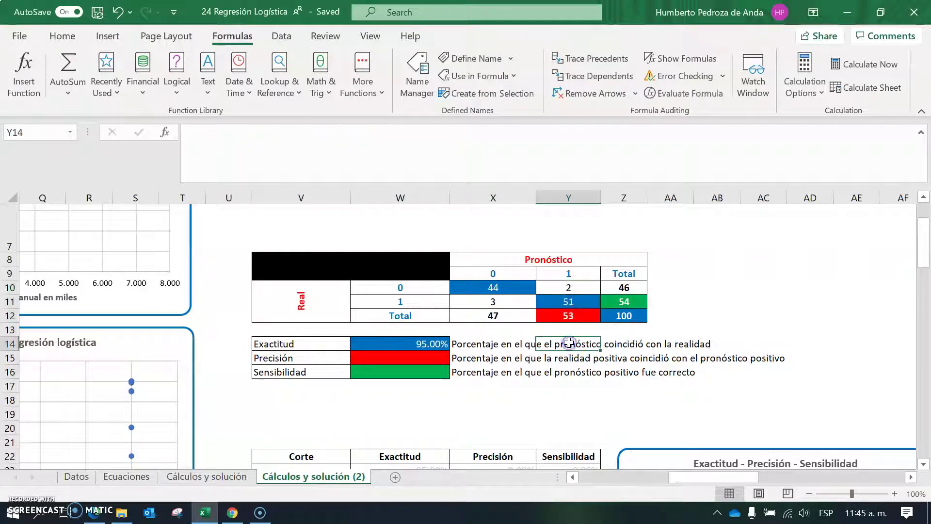
click(568, 303)
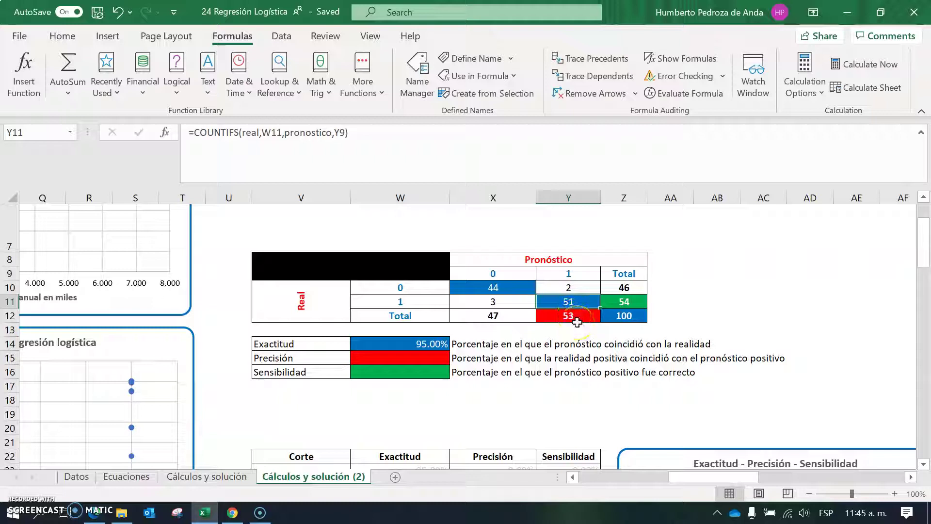
click(572, 319)
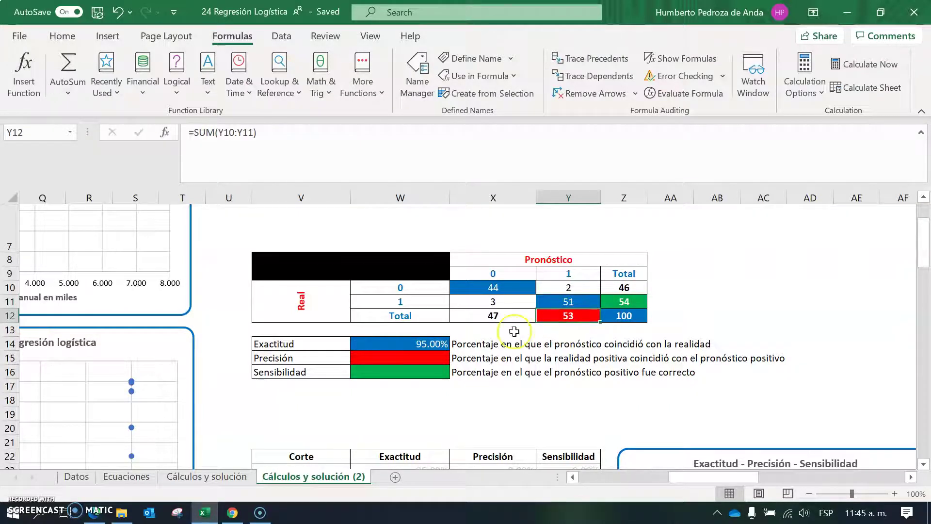
click(418, 361)
text(=)
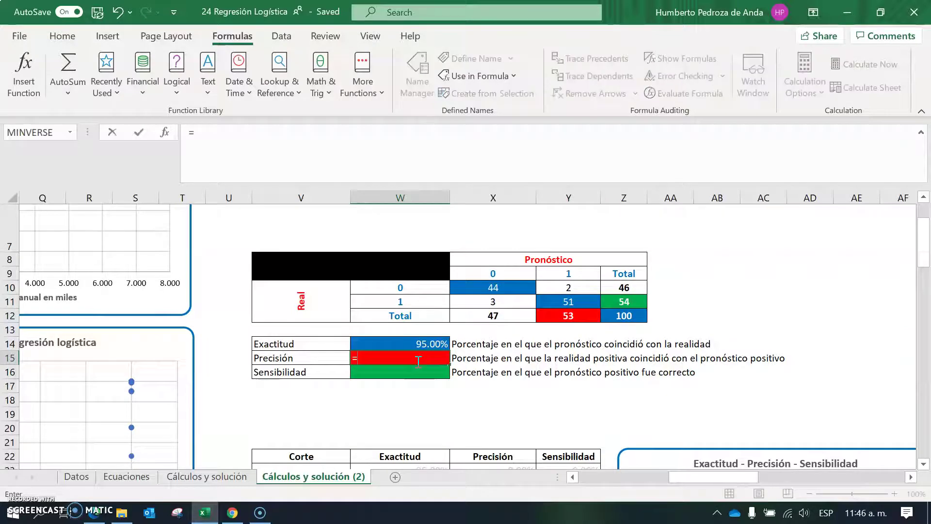
click(569, 302)
text(/)
click(566, 316)
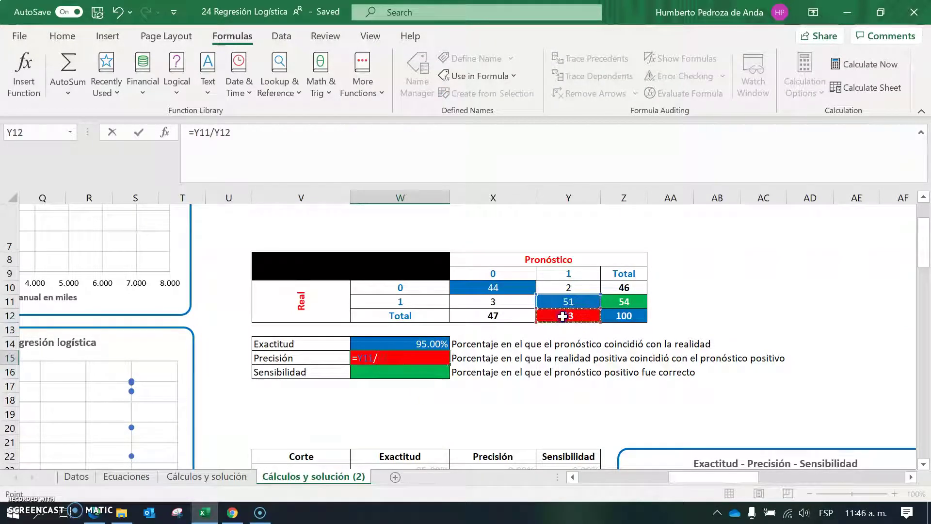
key(Return)
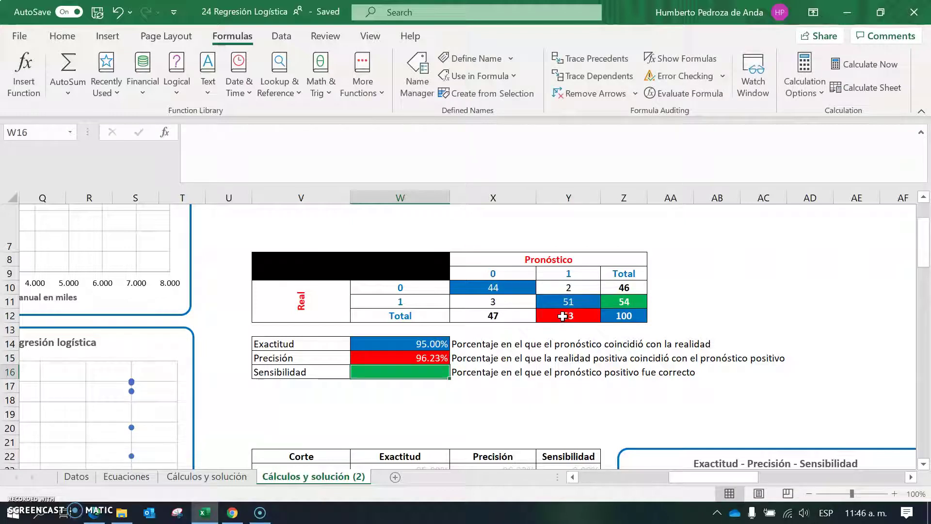
key(Up)
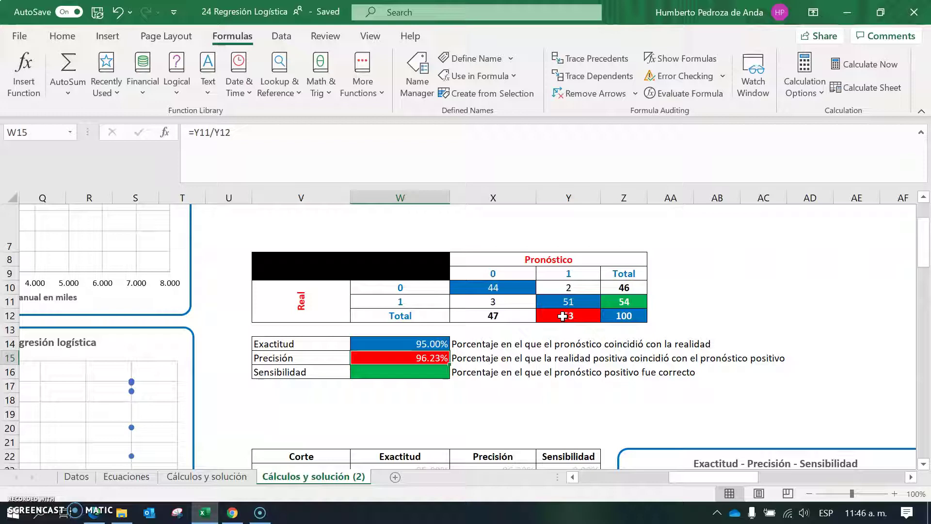
Step: Examine the predicted-positive column Y9:Y12 of the confusion matrix, comparing the counts in Y10 and Y11 for Sensibilidad
key(Down)
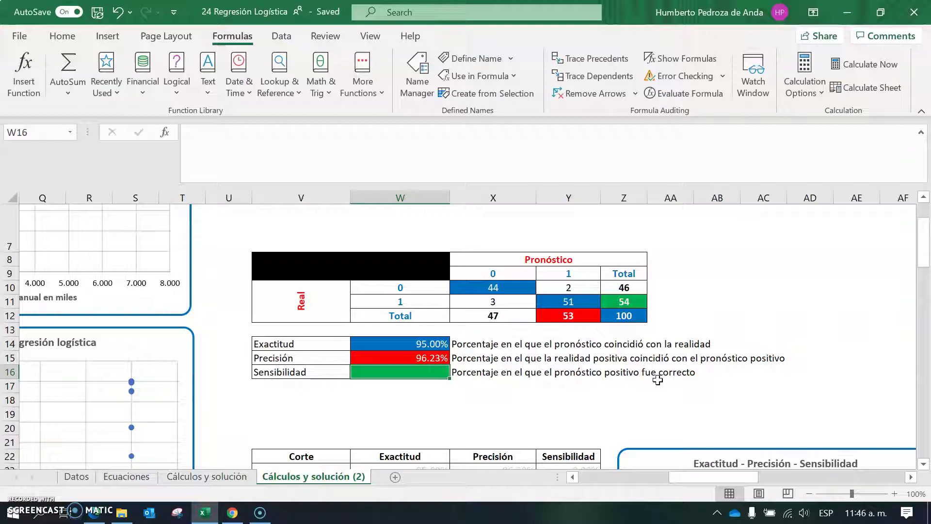
drag(568, 273, 569, 311)
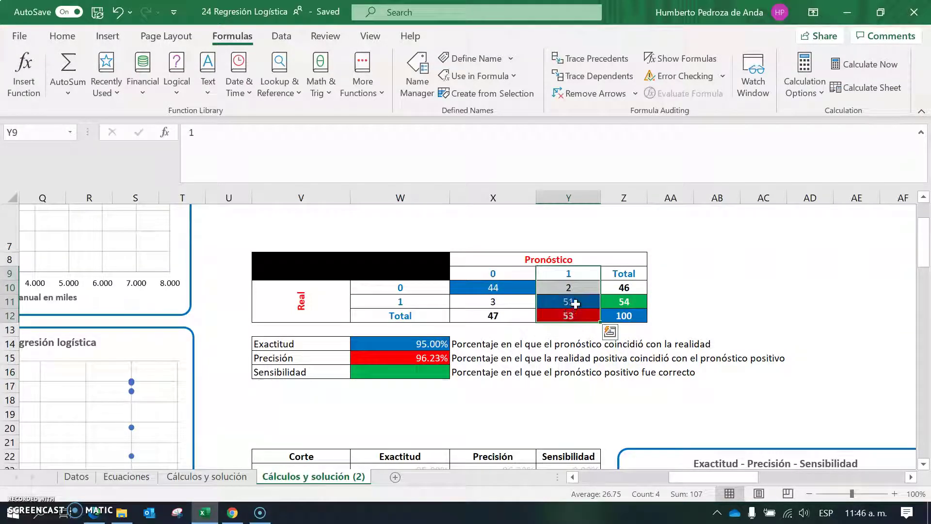
click(576, 303)
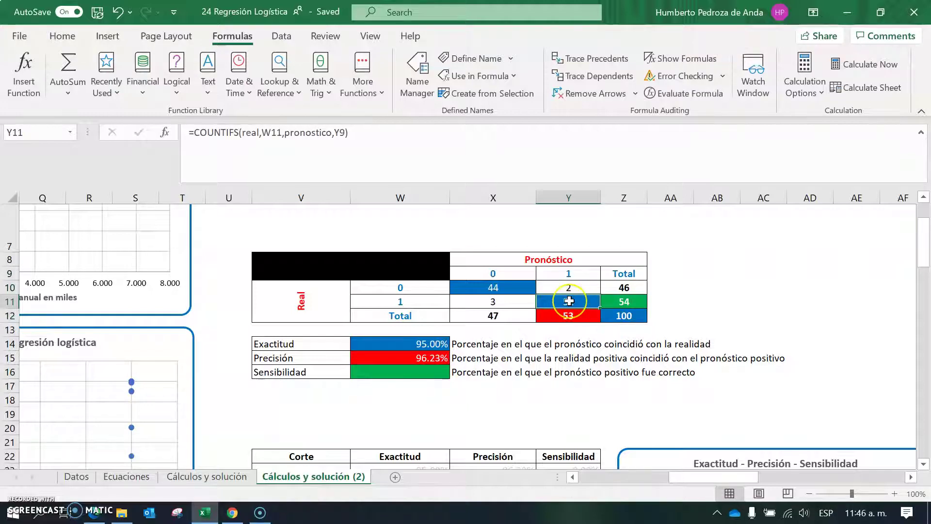
click(569, 287)
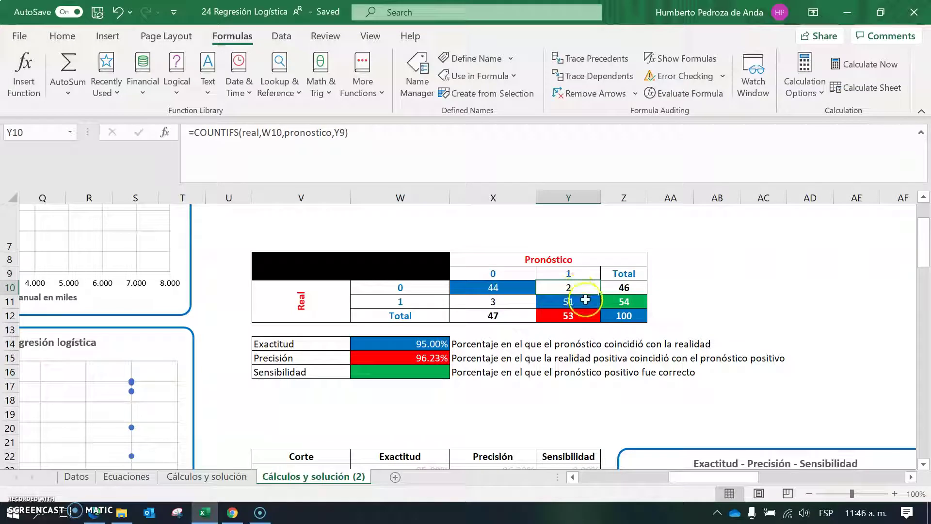
click(575, 304)
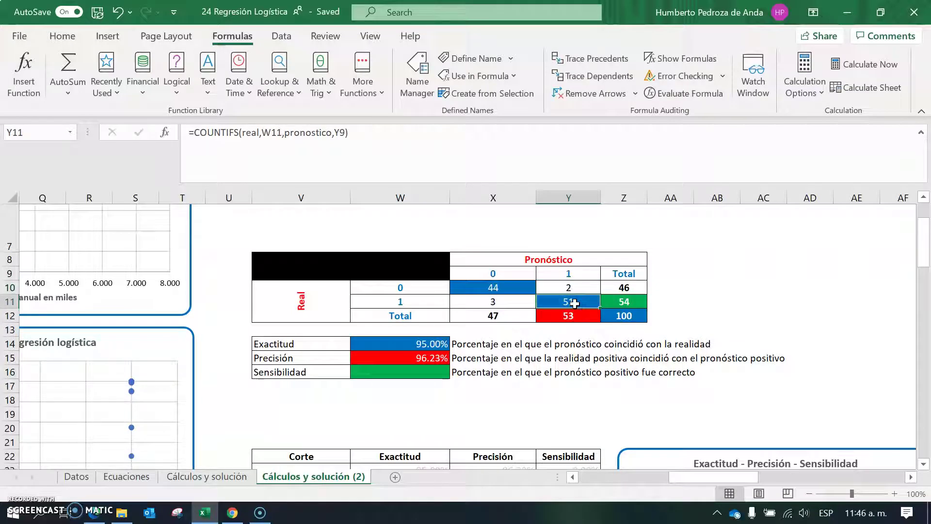
double_click(574, 304)
key(shift+Home)
text(=)
key(Escape)
Step: Enter =Y11/Z11 in W16 to calculate Sensibilidad as true positives over all real positives
click(419, 371)
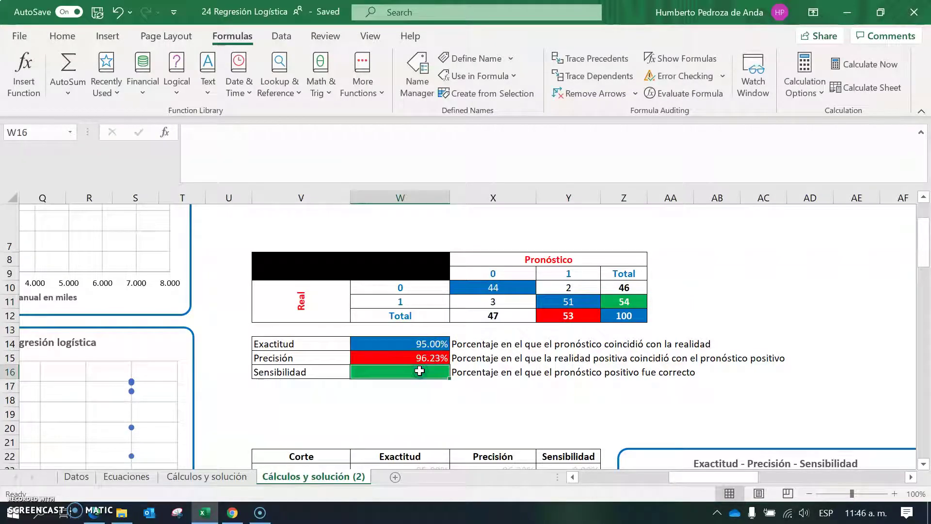
text(=)
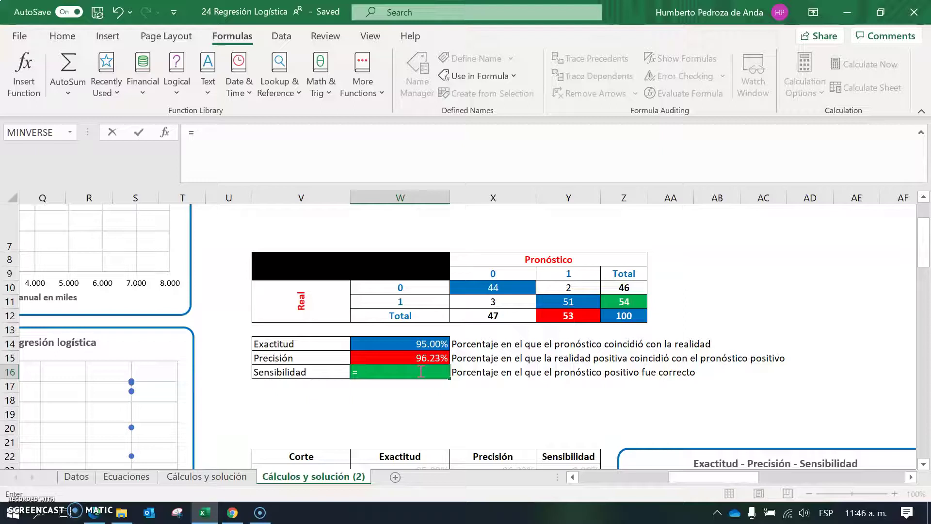
click(571, 302)
text(/)
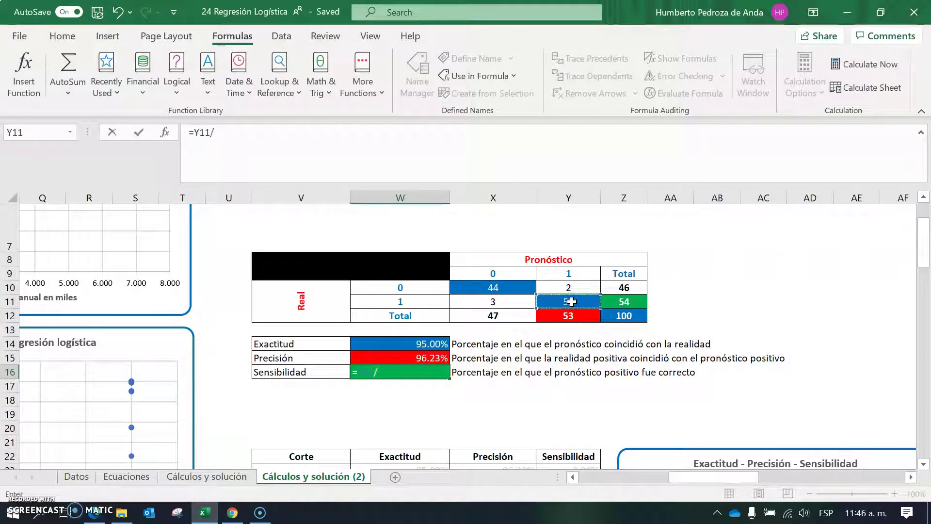
click(634, 303)
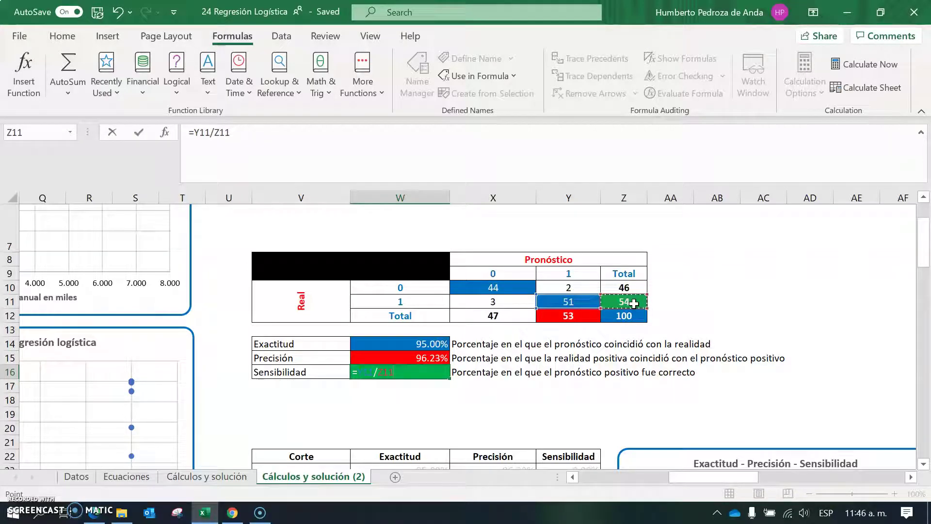
key(Return)
key(Up)
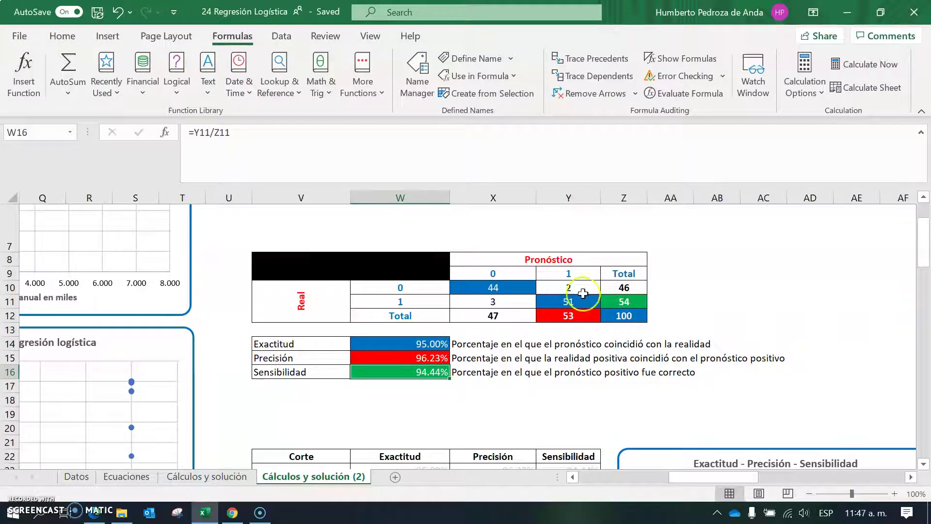
Step: Set the Corte value in K4 to 0.2
drag(686, 478, 589, 476)
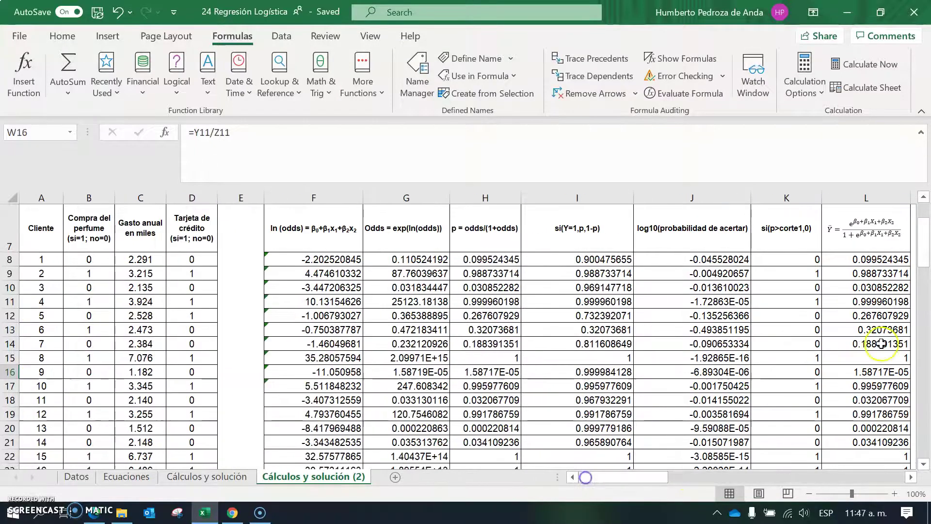
drag(924, 240, 924, 224)
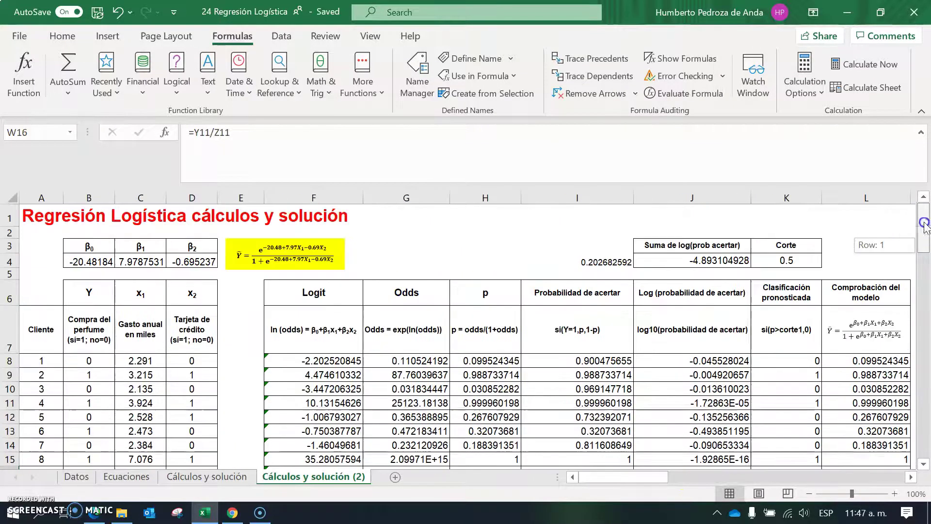
drag(655, 476, 633, 480)
click(784, 262)
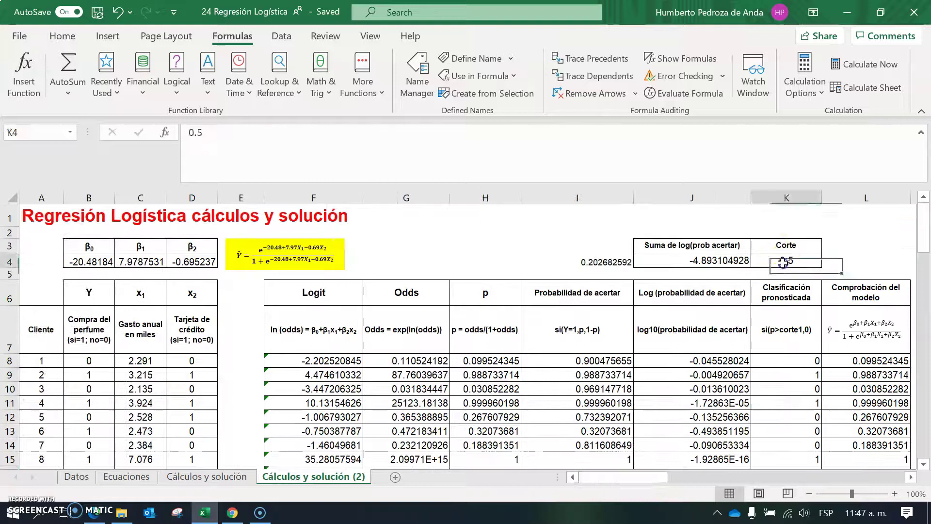
text(0)
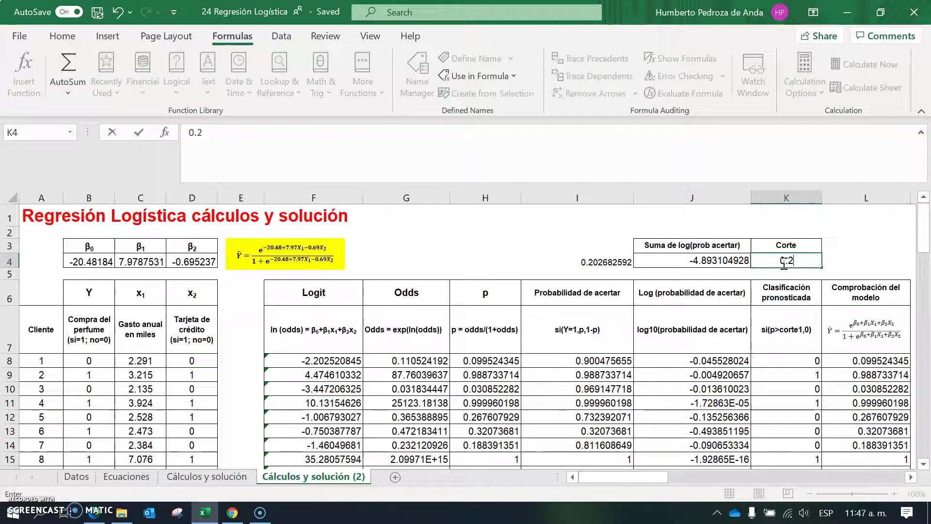
text(.2)
key(Return)
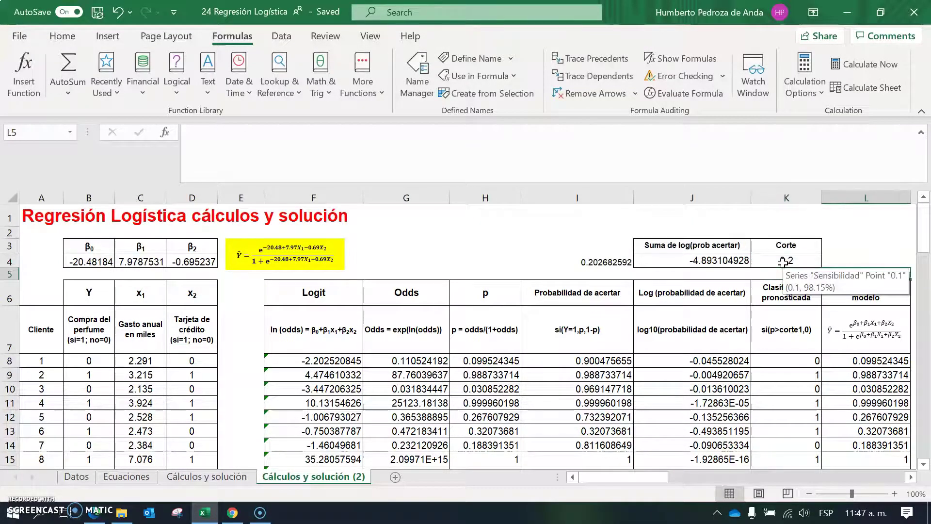
Step: Examine the confusion matrix and the Exactitud, Precisión and Sensibilidad in W14:W16 recalculated for the new Corte value
key(Right)
key(Right)
key(Right)
key(Right)
key(Right)
key(Right)
key(Right)
key(Right)
key(Right)
key(Right)
key(Right)
key(Right)
key(Right)
key(Right)
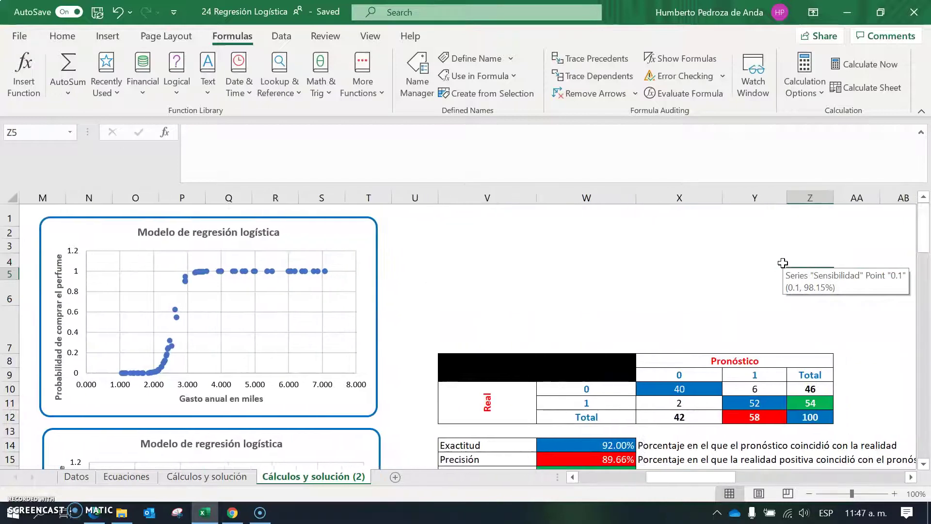
key(Down)
key(Down)
key(Down)
key(Down)
key(Down)
key(Down)
key(Down)
key(Down)
key(Down)
key(Down)
key(Down)
key(Down)
key(Down)
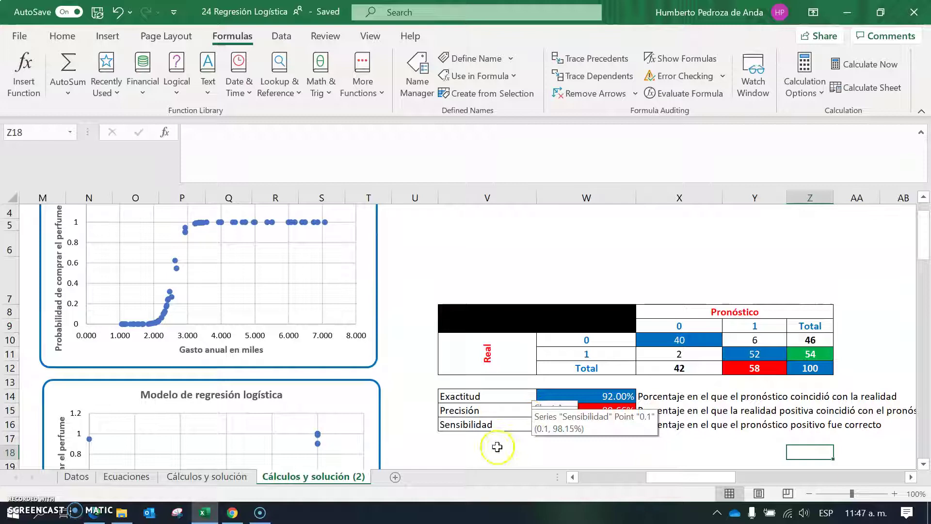
click(632, 452)
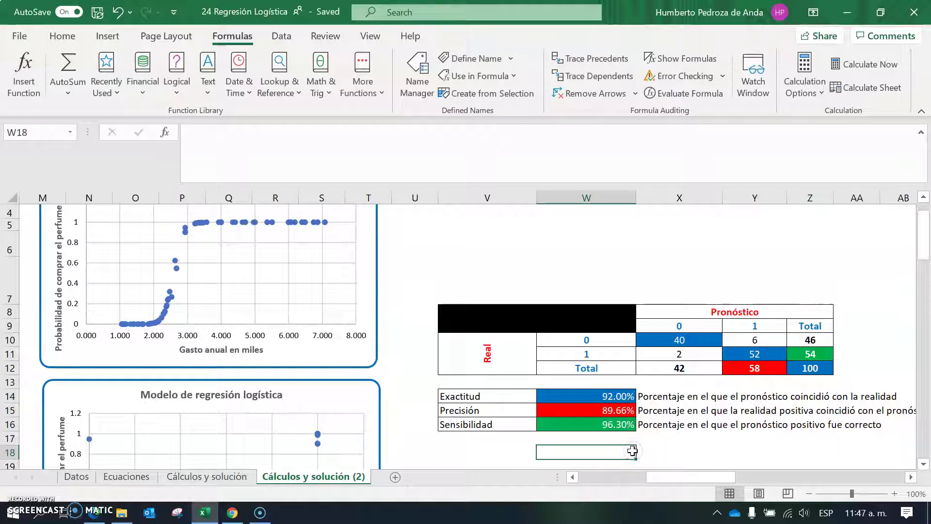